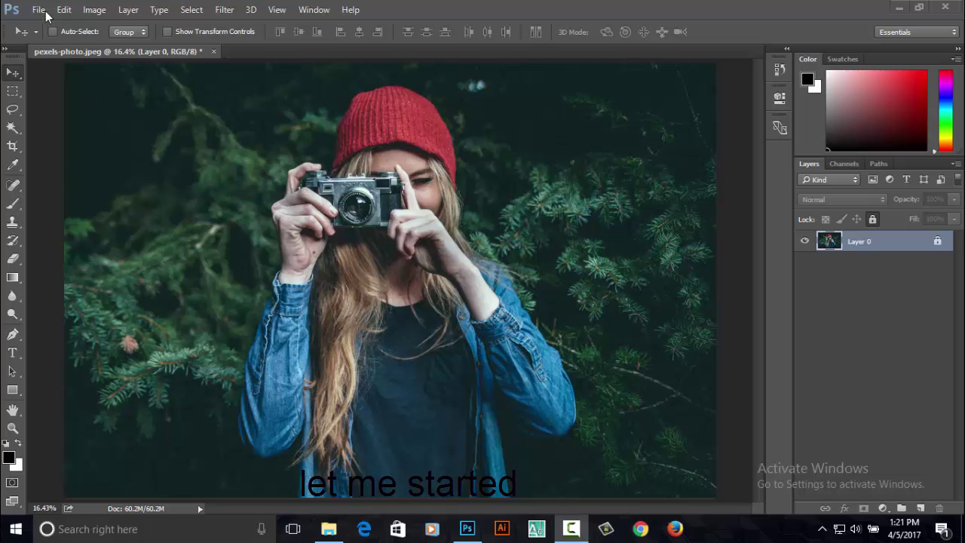
# Create a blank 18.72 × 12.48 in, 300 ppi document matching the photo's size, fitted to the window.
pyautogui.click(45, 13)
pyautogui.click(45, 26)
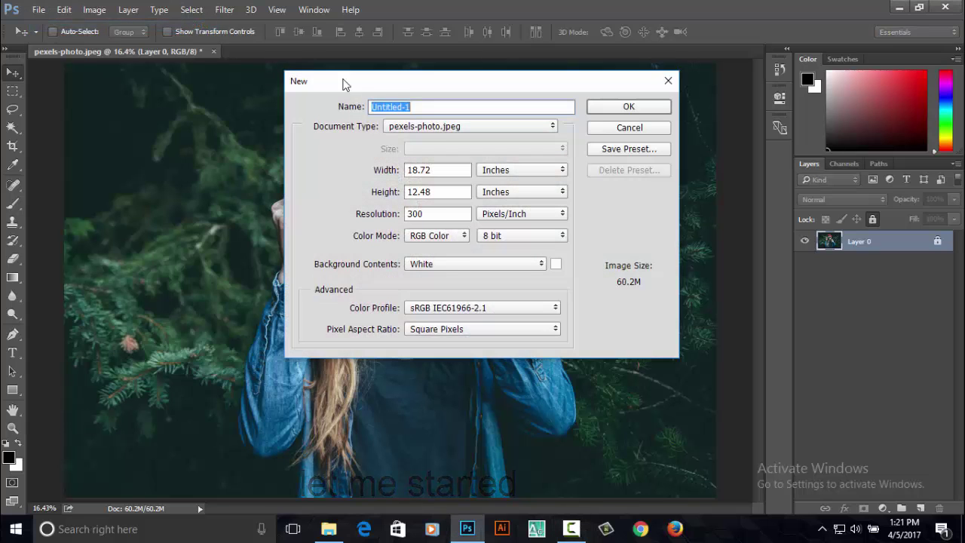
pyautogui.click(465, 126)
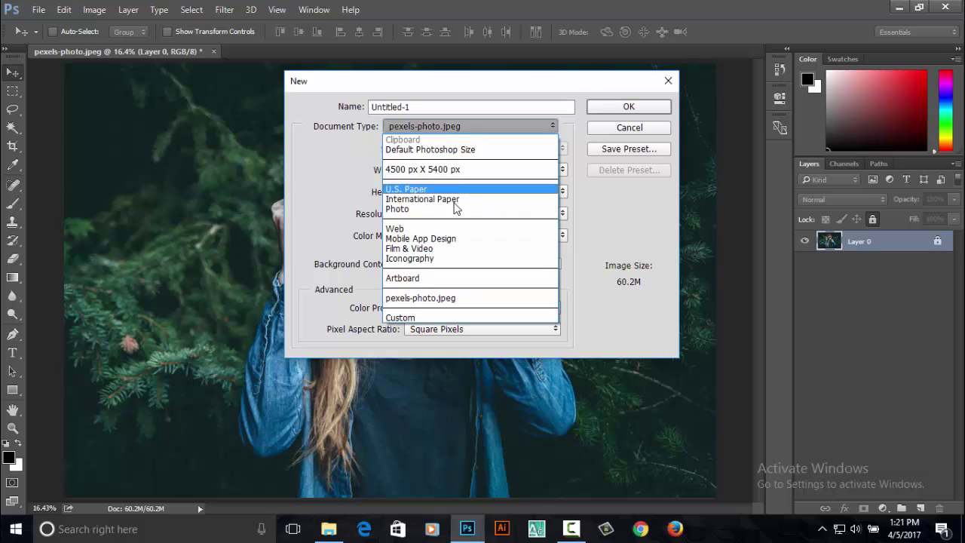
pyautogui.click(422, 298)
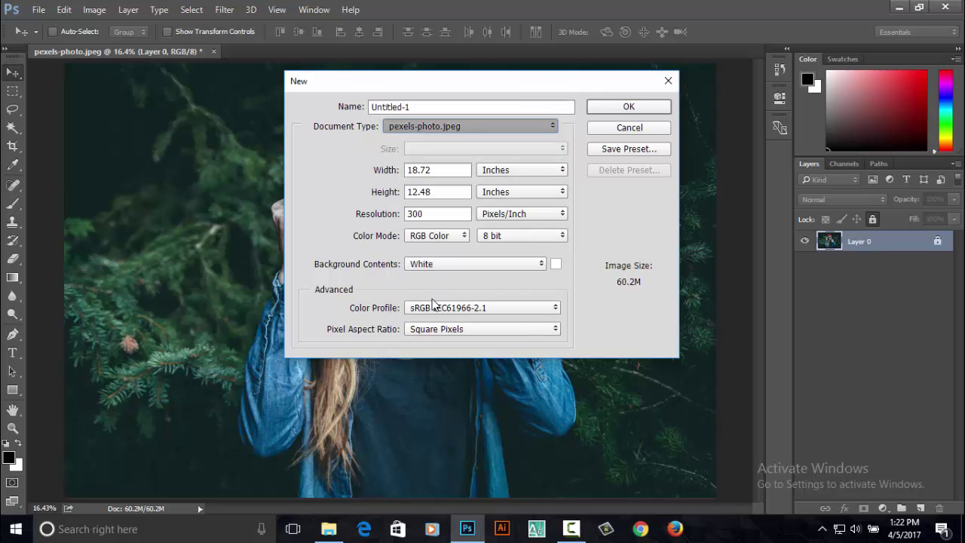
pyautogui.click(613, 111)
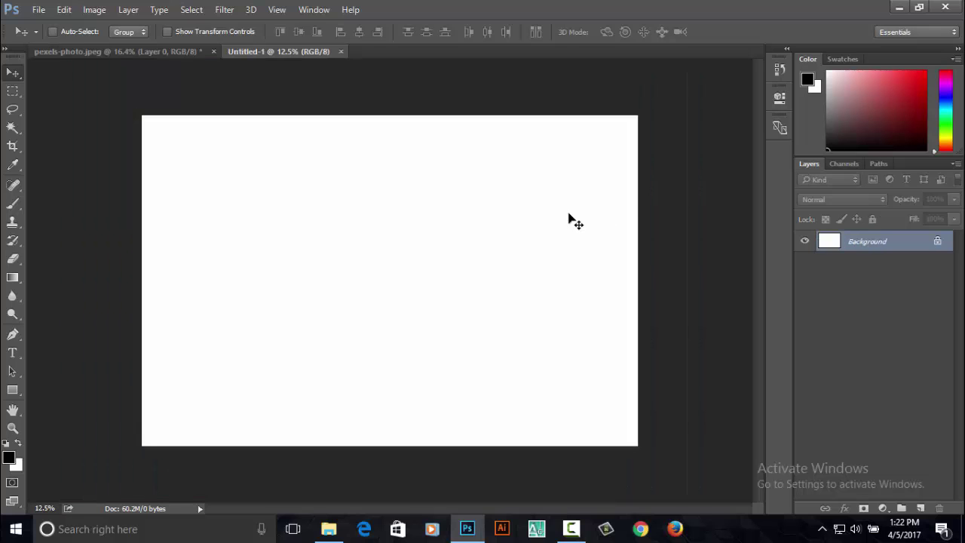
pyautogui.hotkey('ctrl', '0')
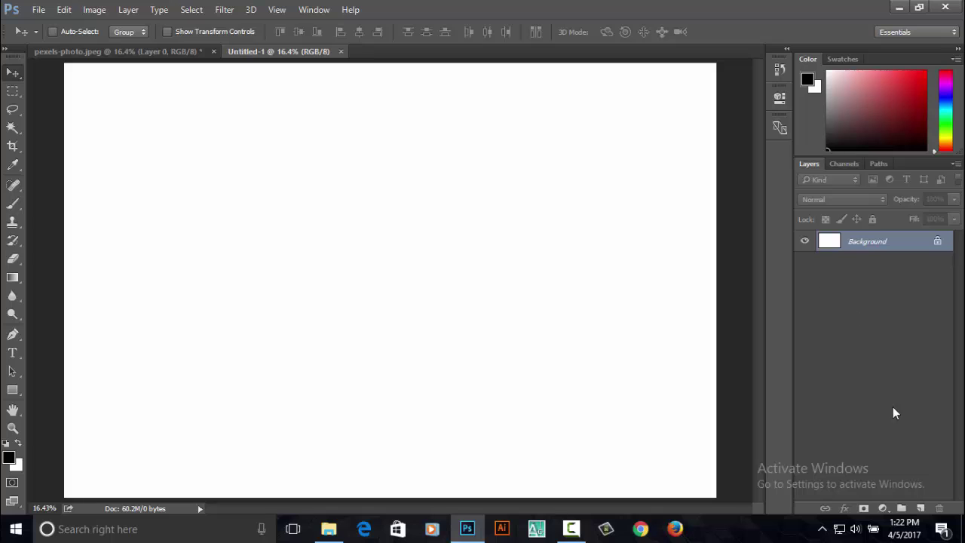
# Add a Foreground to Background Gradient Fill layer, radial and reversed, at 228% scale.
pyautogui.click(884, 508)
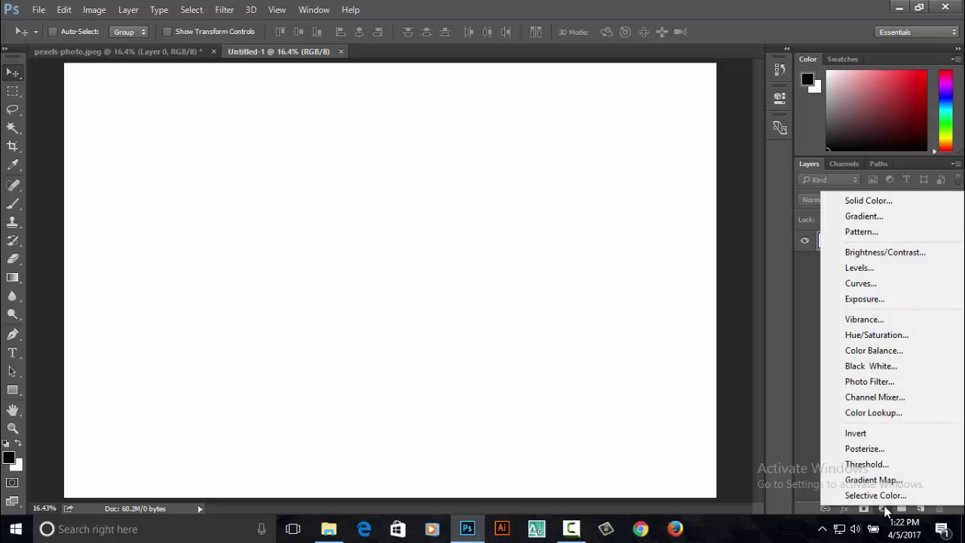
pyautogui.click(865, 217)
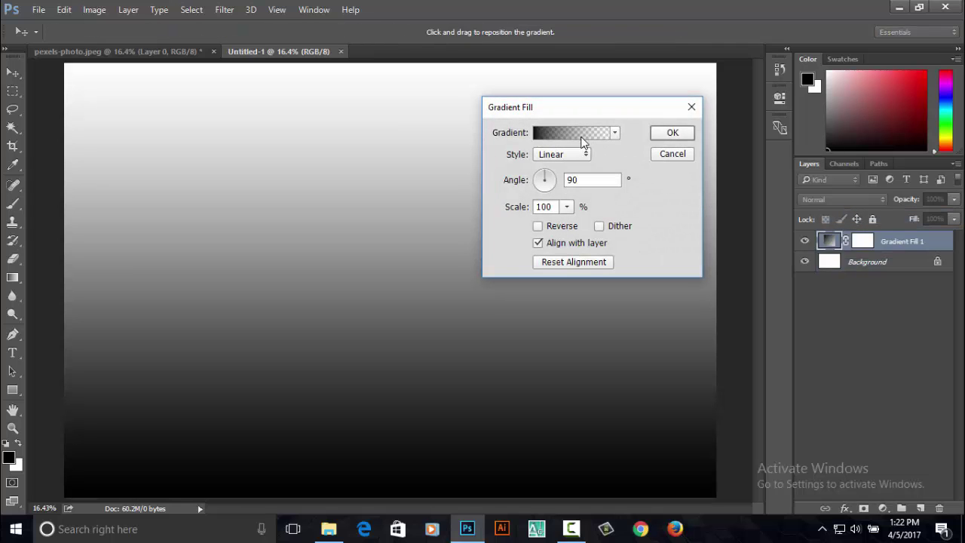
pyautogui.click(579, 135)
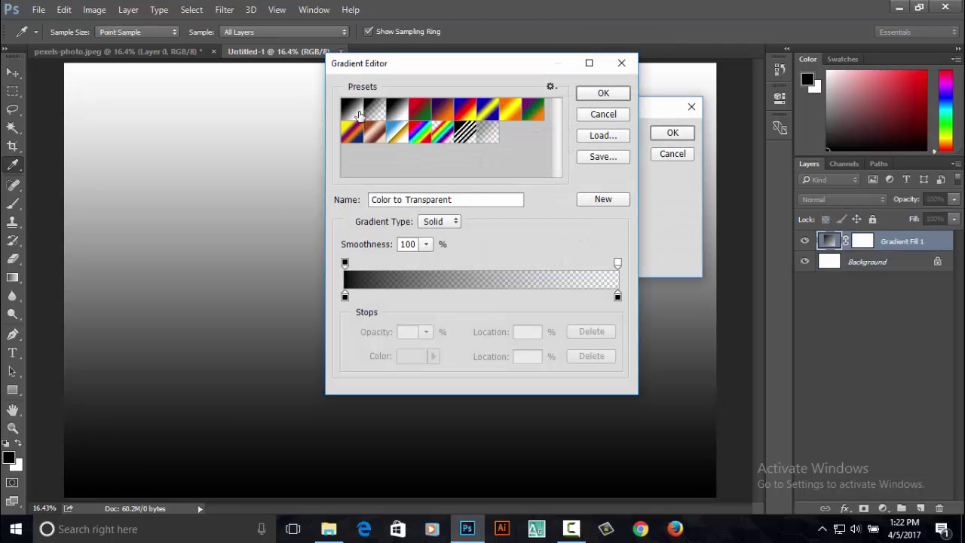
pyautogui.click(357, 112)
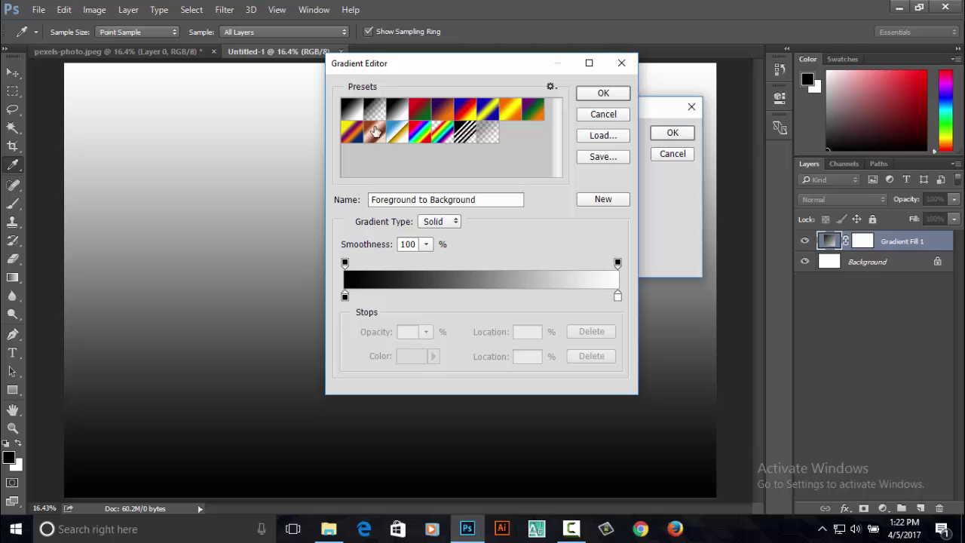
pyautogui.click(599, 95)
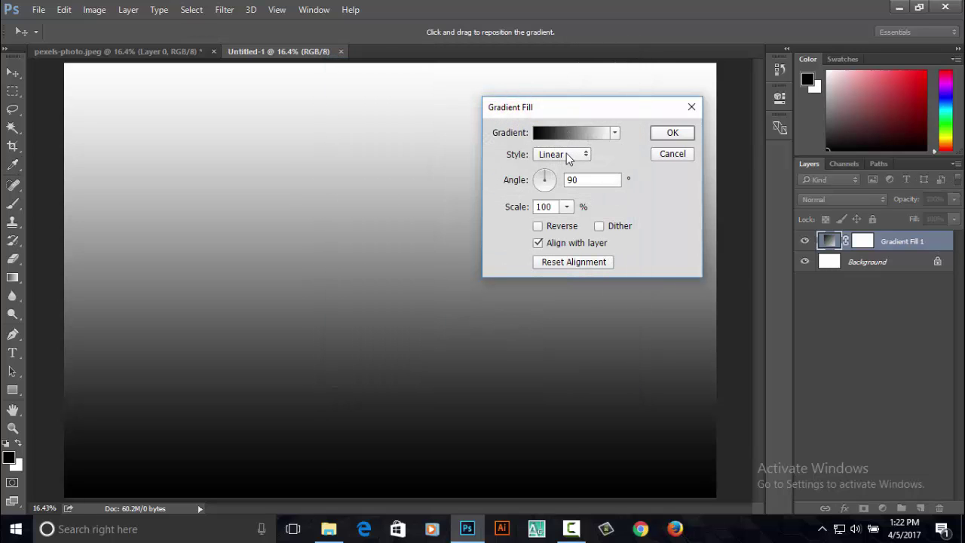
pyautogui.click(568, 156)
pyautogui.click(565, 178)
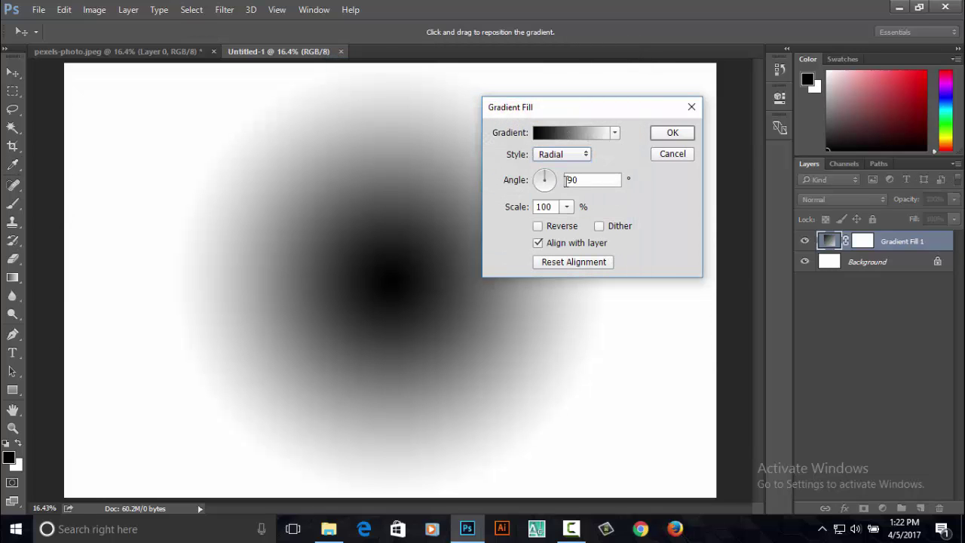
pyautogui.click(538, 226)
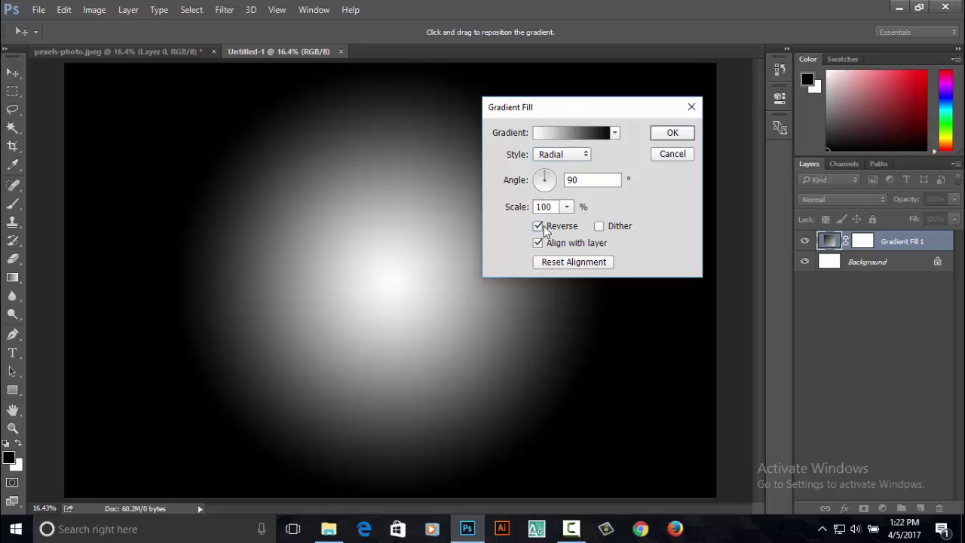
pyautogui.moveTo(568, 209)
pyautogui.mouseDown()
pyautogui.moveTo(589, 221)
pyautogui.moveTo(576, 229)
pyautogui.mouseUp()
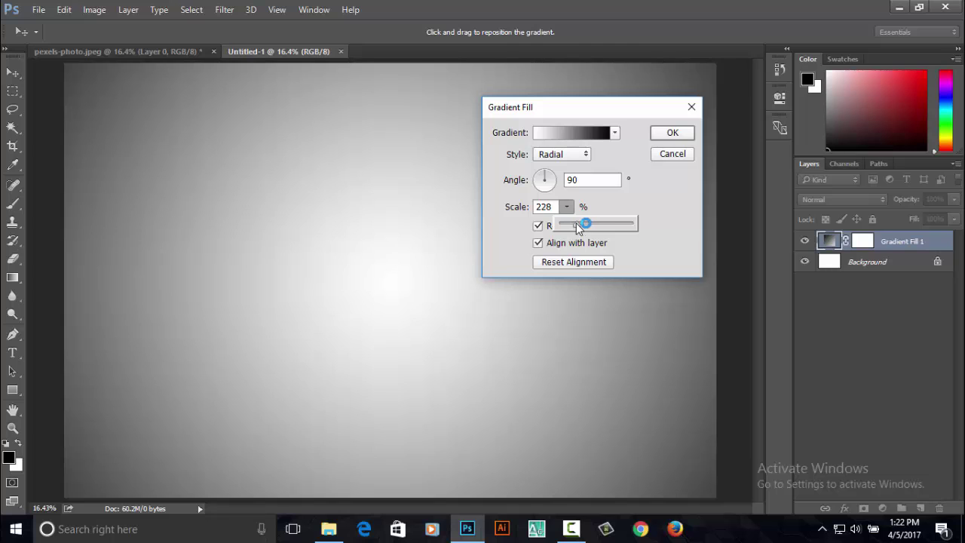
pyautogui.click(656, 134)
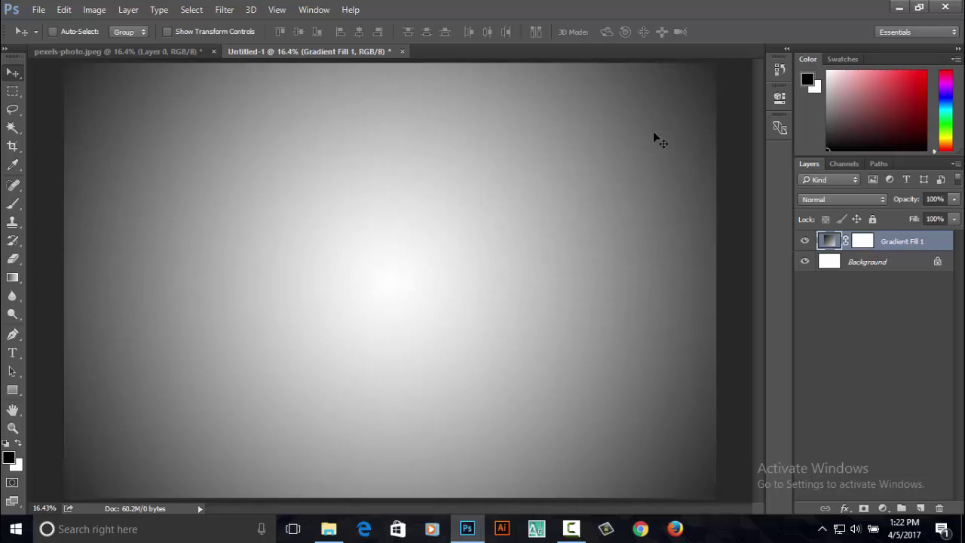
# Unlock the camera photo's layer and drag it into Untitled-1 as Layer 1.
pyautogui.click(141, 53)
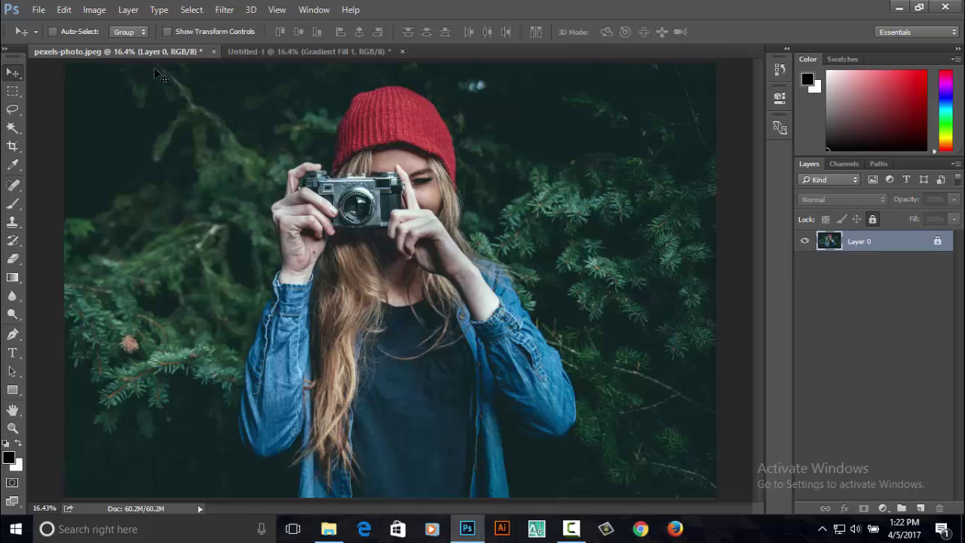
pyautogui.click(937, 241)
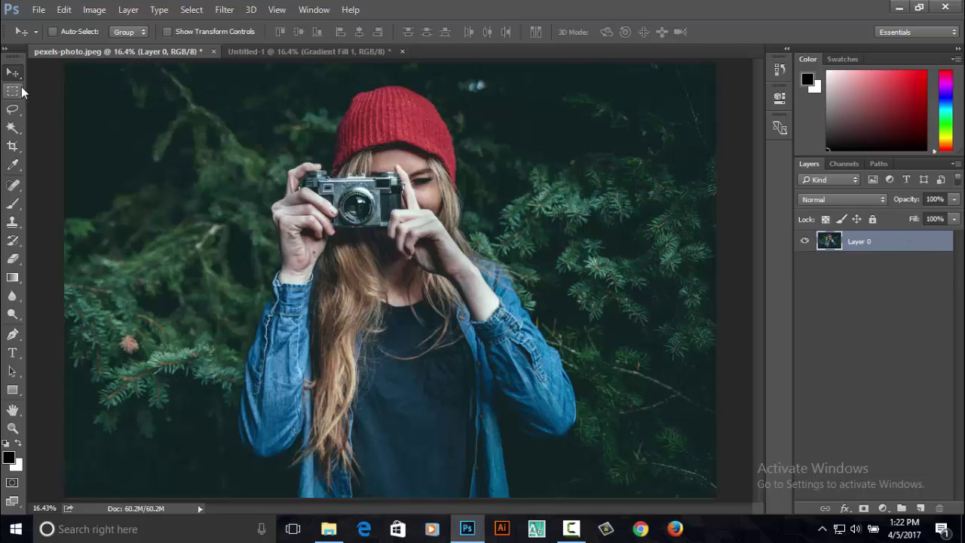
pyautogui.moveTo(366, 261); pyautogui.dragTo(330, 61)
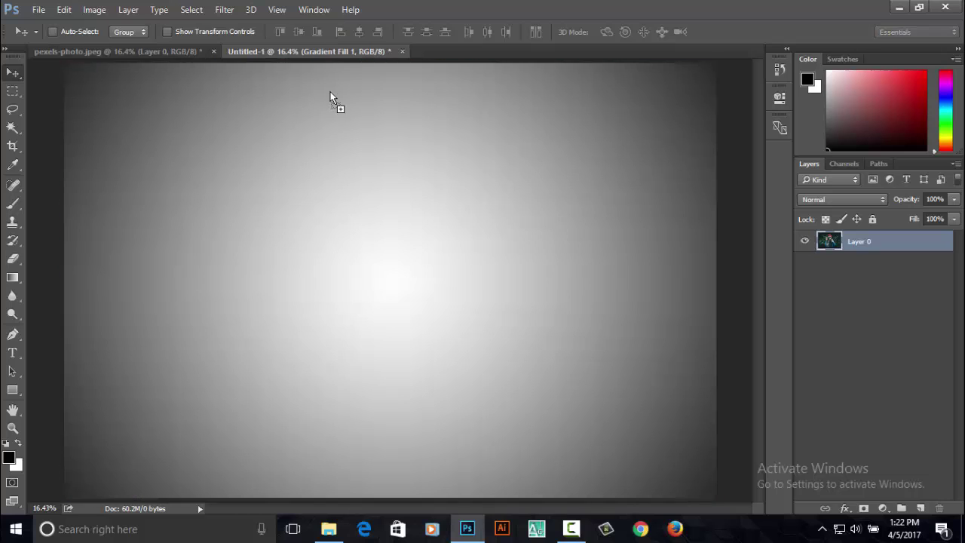
pyautogui.moveTo(330, 51); pyautogui.dragTo(359, 233)
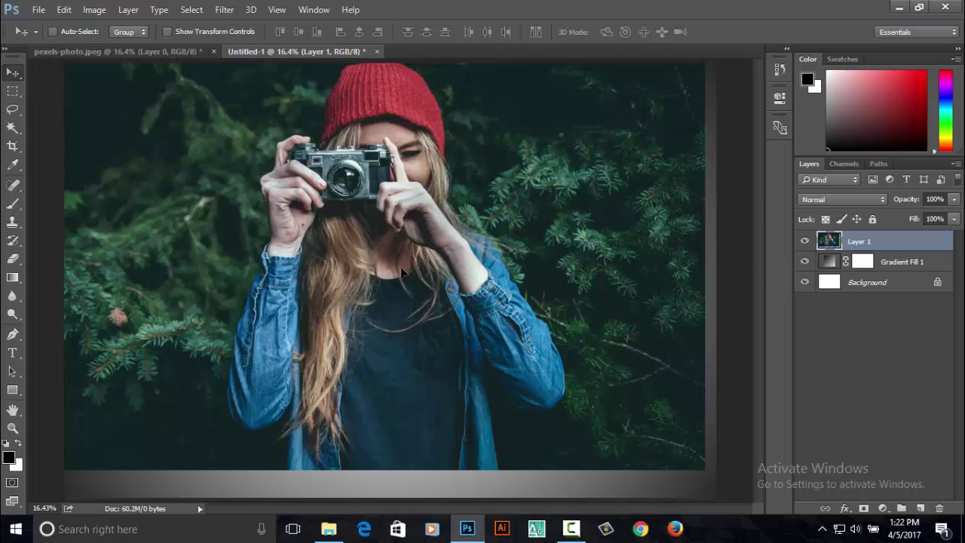
# Move the photo lower in the canvas so the gradient shows along the top.
pyautogui.moveTo(402, 270); pyautogui.dragTo(412, 301)
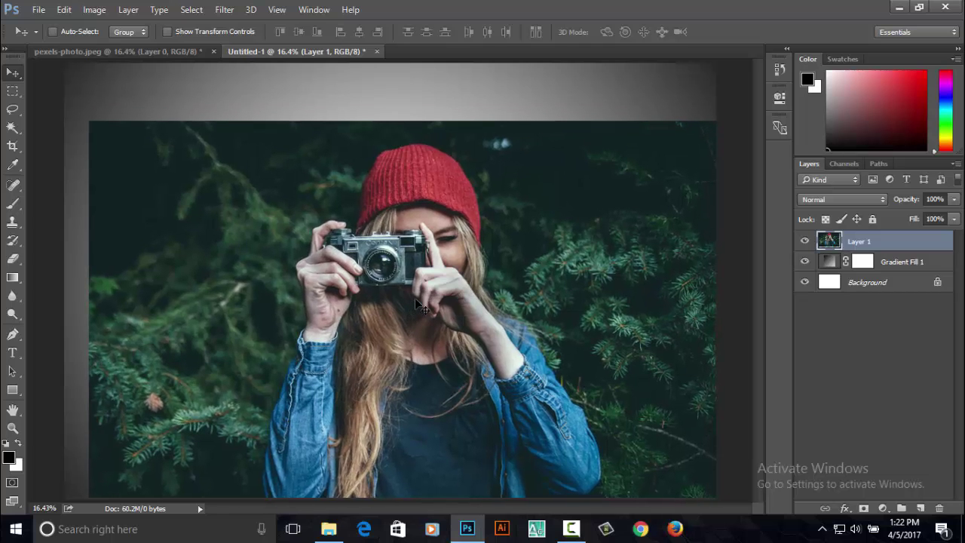
pyautogui.hotkey('ctrl', '-')
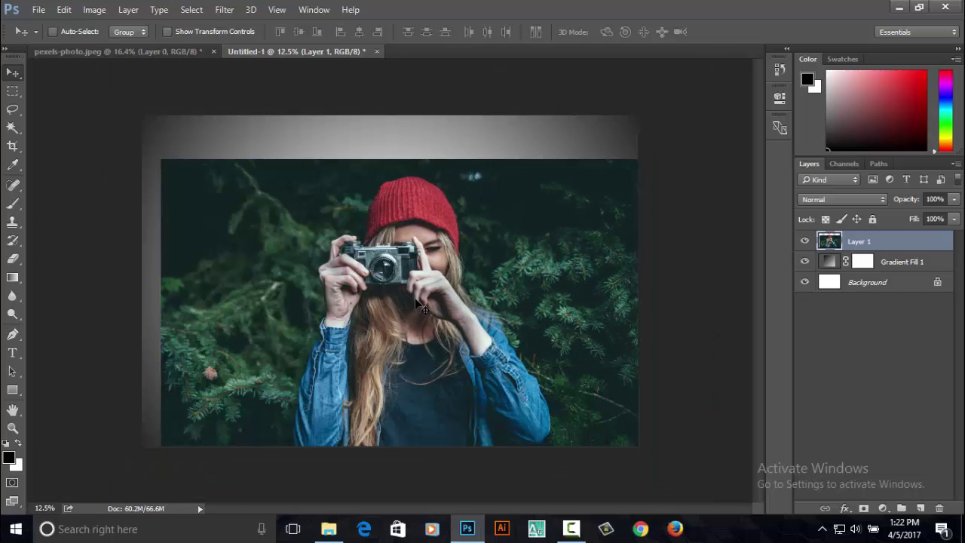
pyautogui.moveTo(416, 302)
pyautogui.mouseDown()
pyautogui.moveTo(410, 344)
pyautogui.moveTo(431, 277)
pyautogui.mouseUp()
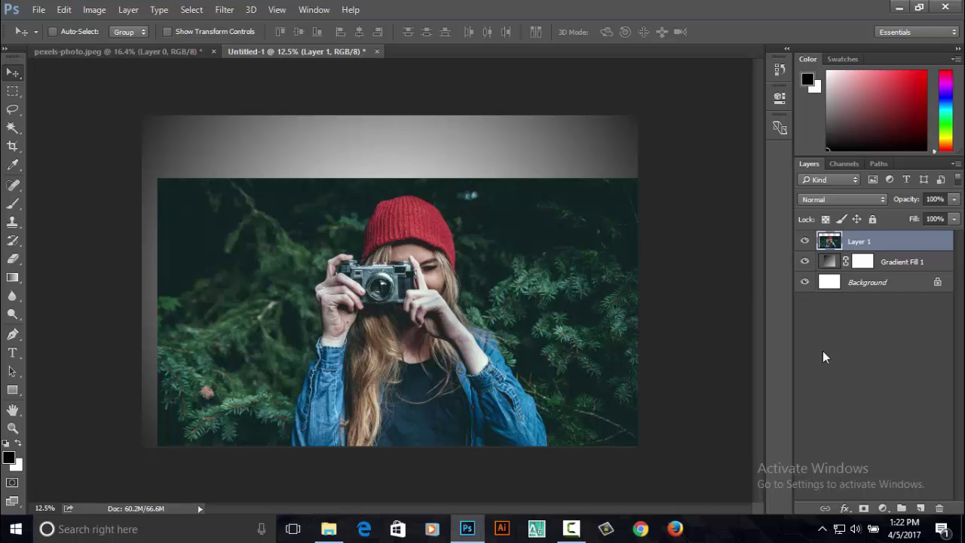
# Add a Hide All black mask to Layer 1 and fit the document to the window.
pyautogui.keyDown('alt'); pyautogui.click(864, 507); pyautogui.keyUp('alt')
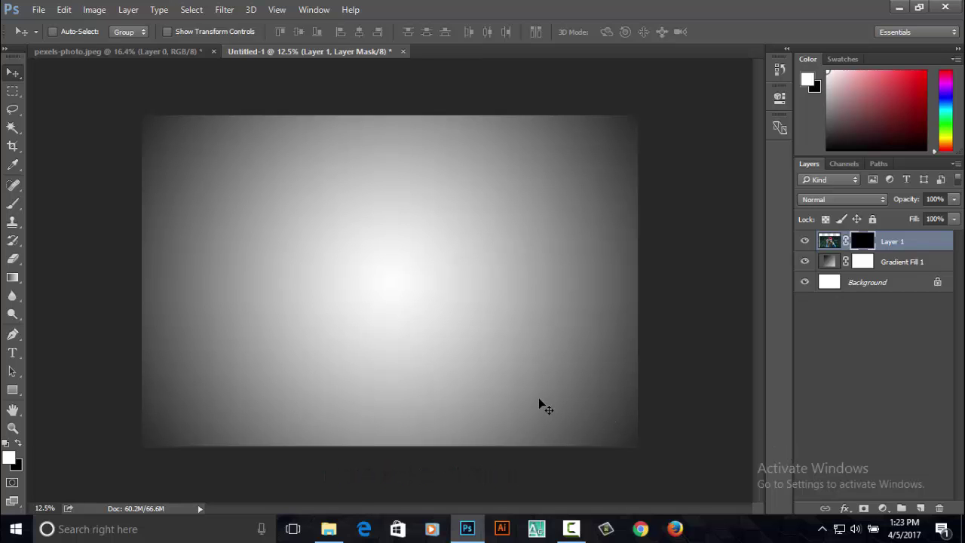
pyautogui.hotkey('ctrl', '0')
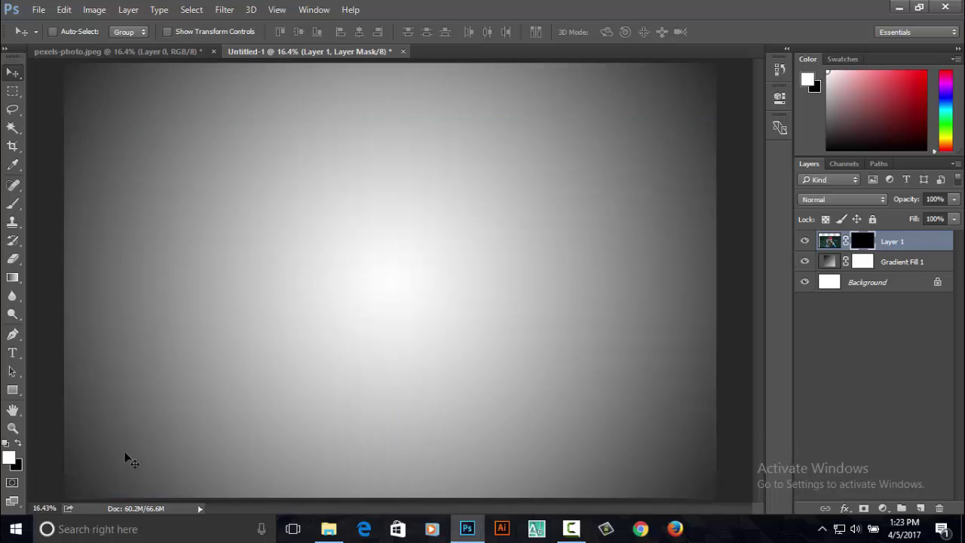
# Paint a first streak on the mask with a streaky 1800 px brush at 74% opacity.
pyautogui.click(13, 204)
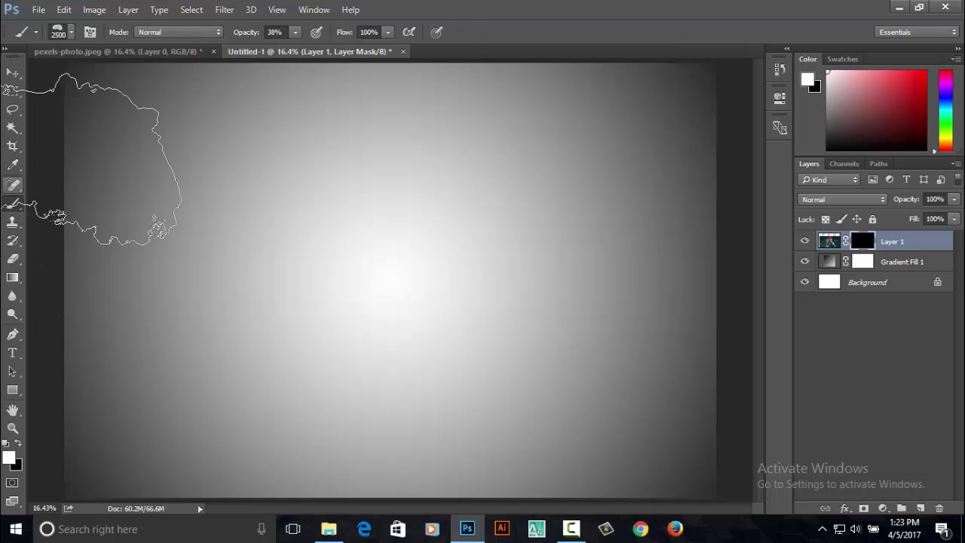
pyautogui.click(72, 32)
pyautogui.scroll(2, 120, 219)
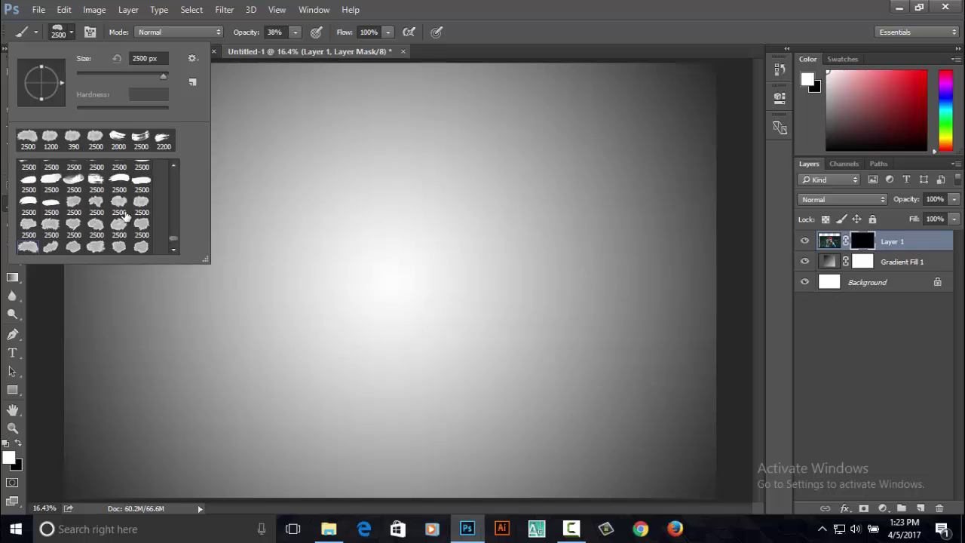
pyautogui.scroll(2, 123, 212)
pyautogui.scroll(2, 127, 205)
pyautogui.scroll(1, 128, 204)
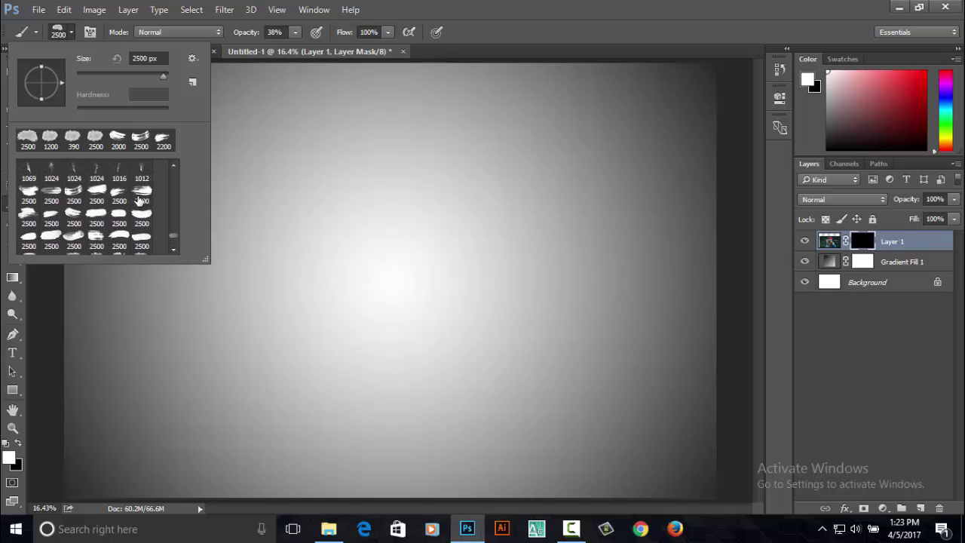
pyautogui.click(141, 194)
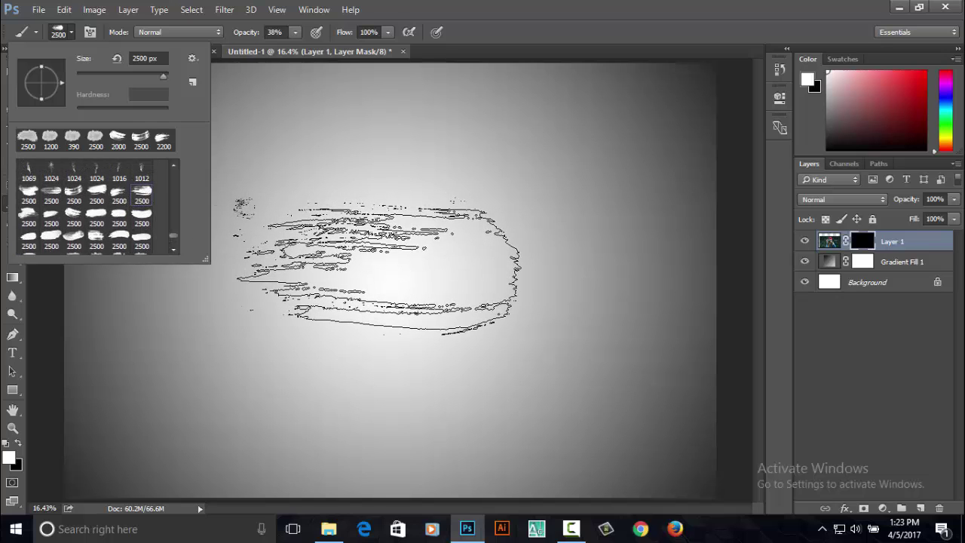
pyautogui.click(375, 263)
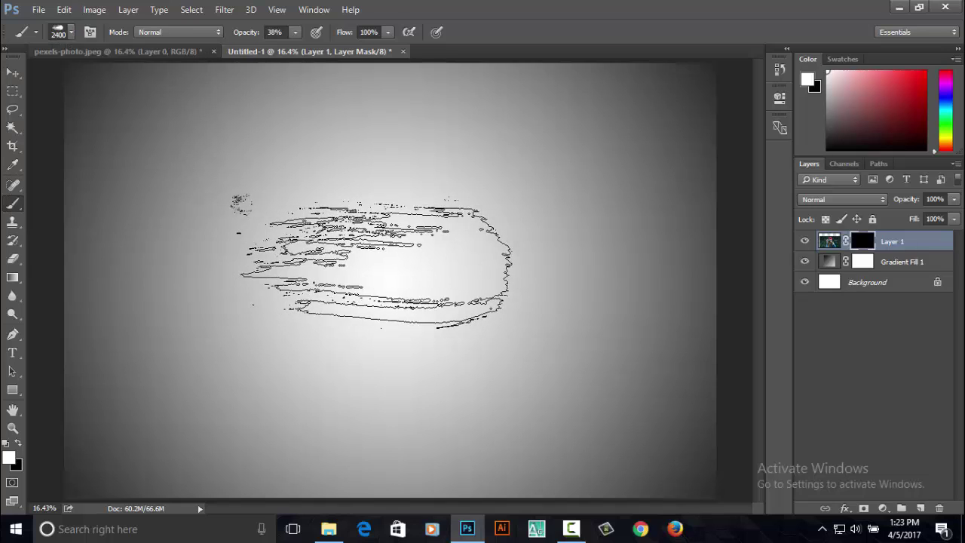
pyautogui.press('[')
pyautogui.press('[')
pyautogui.press('[')
pyautogui.click(296, 32)
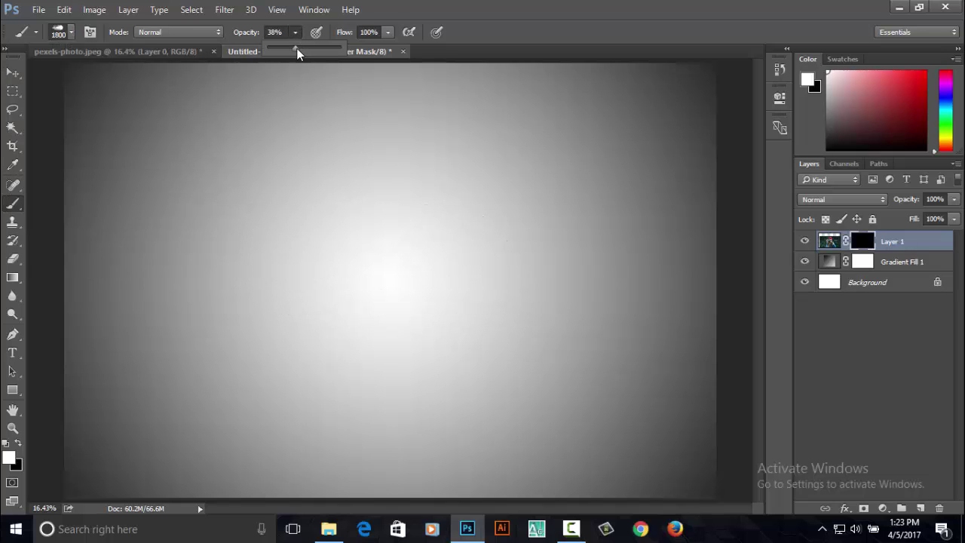
pyautogui.moveTo(298, 50); pyautogui.dragTo(326, 51)
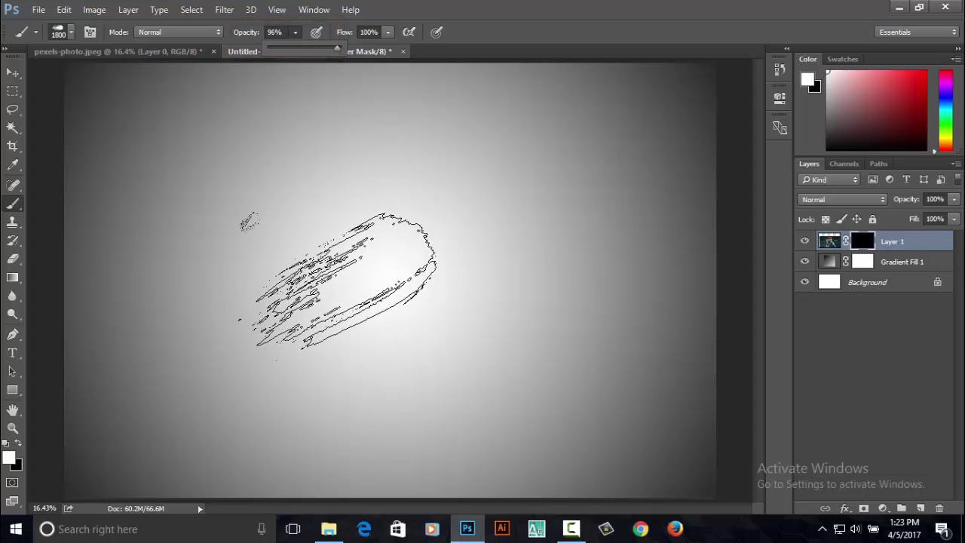
pyautogui.moveTo(340, 279); pyautogui.dragTo(504, 223)
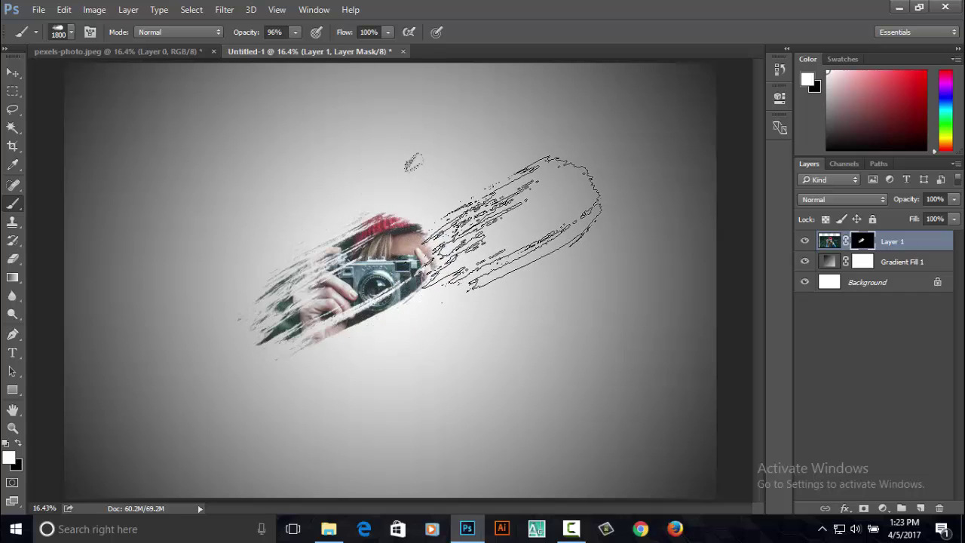
# With a rotated 2500 px streaky brush sized to 1700 px, reveal the photo's upper left.
pyautogui.click(71, 31)
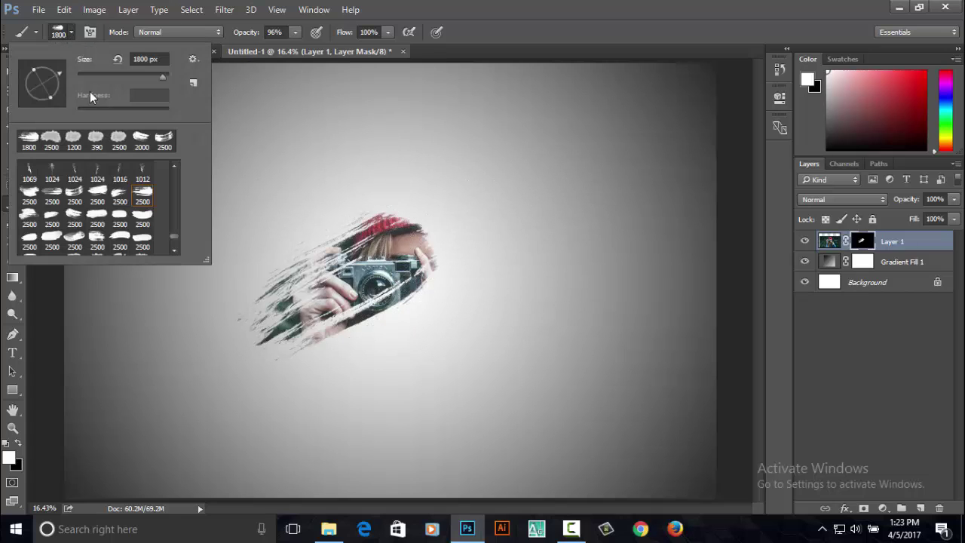
pyautogui.click(120, 200)
pyautogui.press('Return')
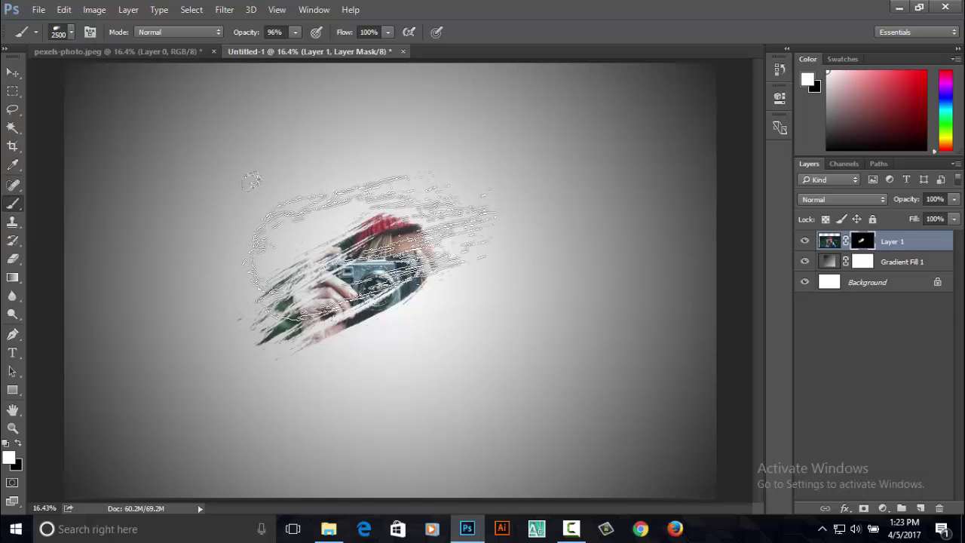
pyautogui.press('[')
pyautogui.press('[')
pyautogui.press('[')
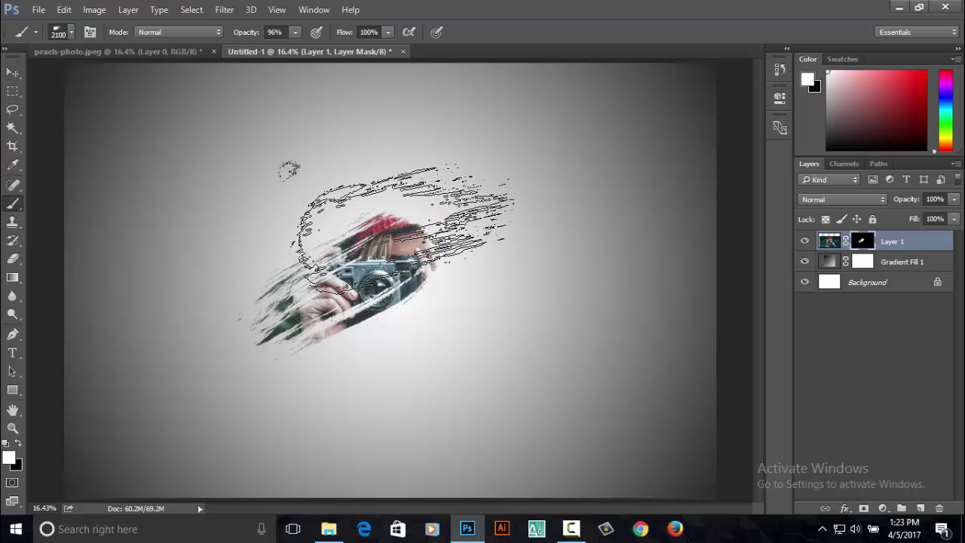
pyautogui.press('[')
pyautogui.press('[')
pyautogui.press('[')
pyautogui.press('[')
pyautogui.press('[')
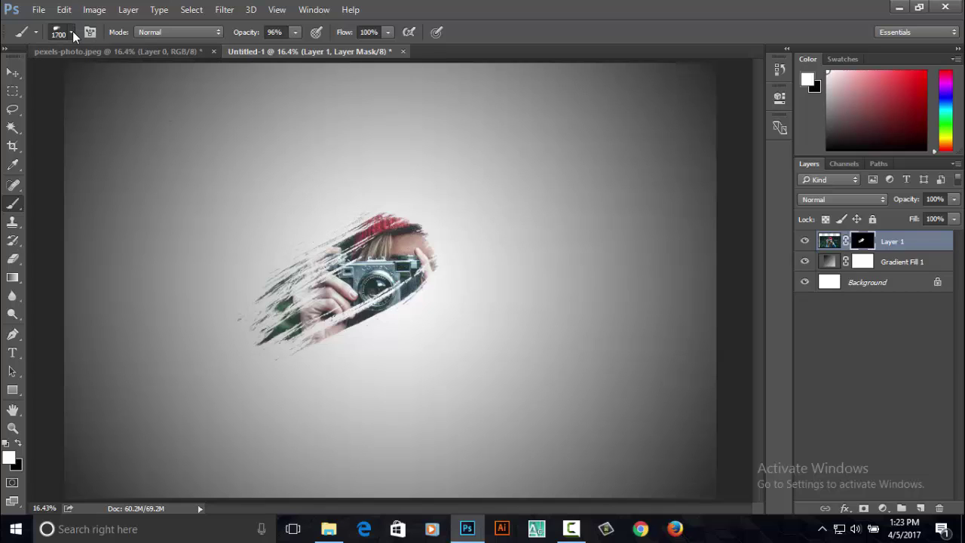
pyautogui.click(71, 33)
pyautogui.moveTo(59, 84); pyautogui.dragTo(48, 73)
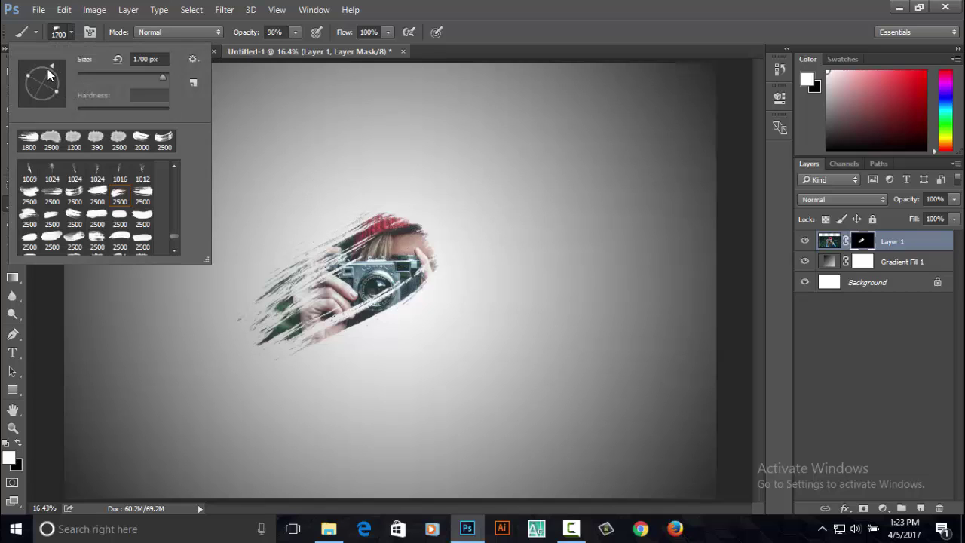
pyautogui.click(283, 174)
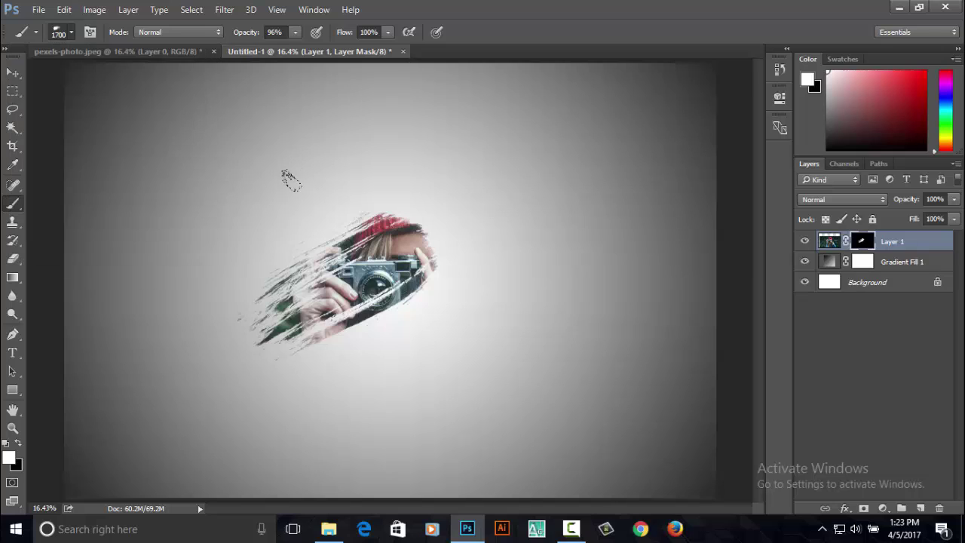
pyautogui.click(370, 189)
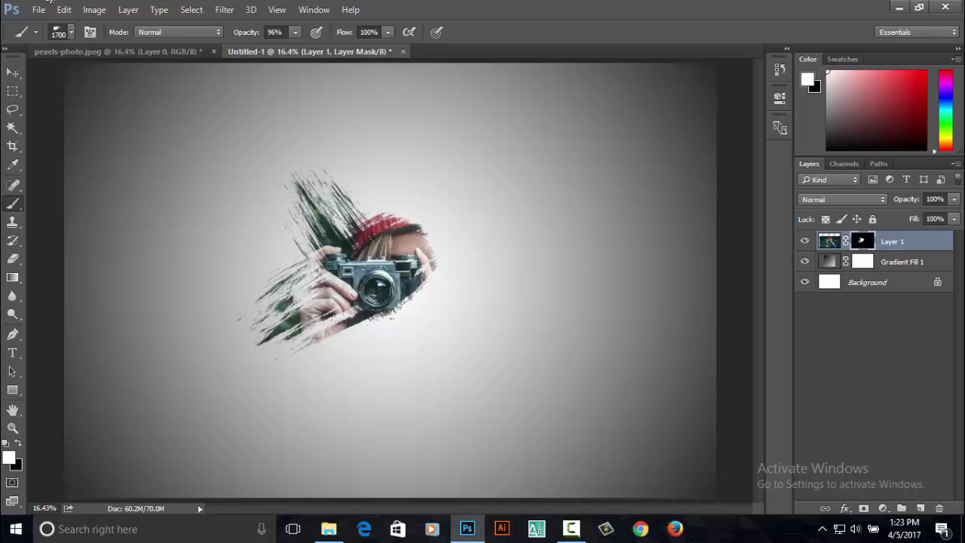
# Switch to another rotated streaky brush at 1900 px and reveal more of the face and hair.
pyautogui.click(61, 36)
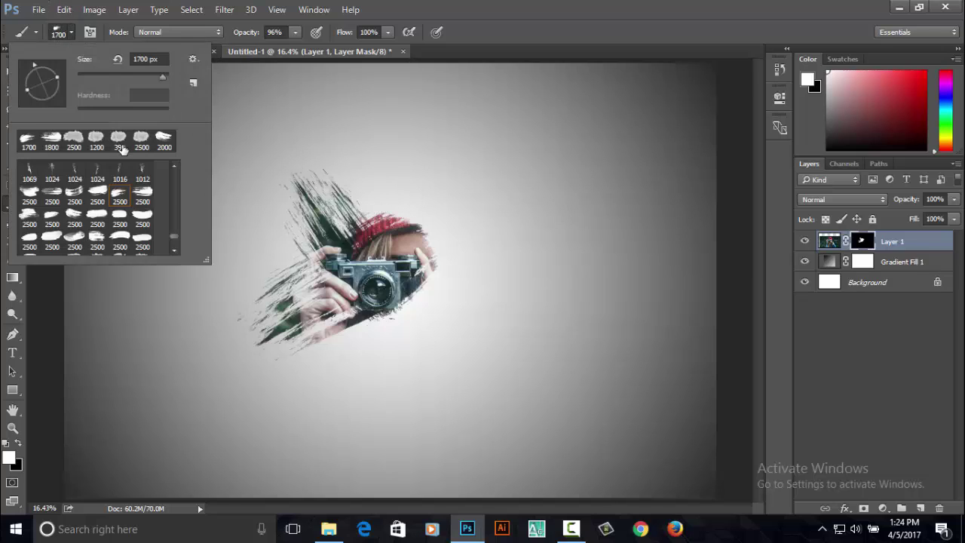
pyautogui.click(74, 195)
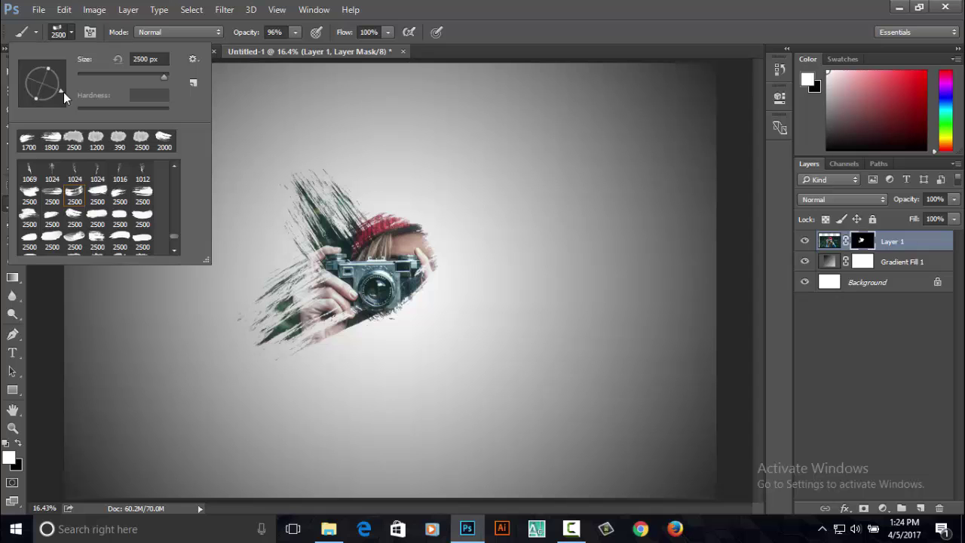
pyautogui.moveTo(64, 89); pyautogui.dragTo(65, 77)
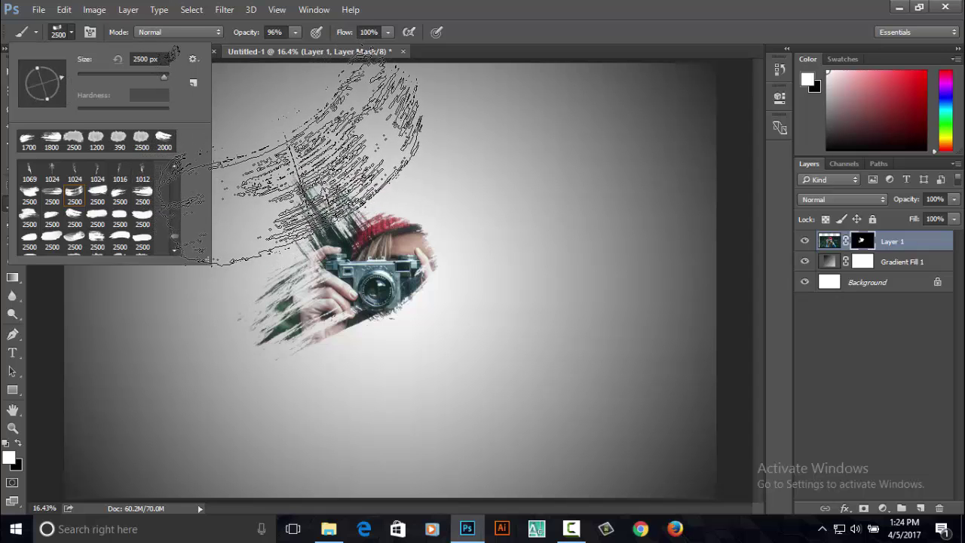
pyautogui.press('Return')
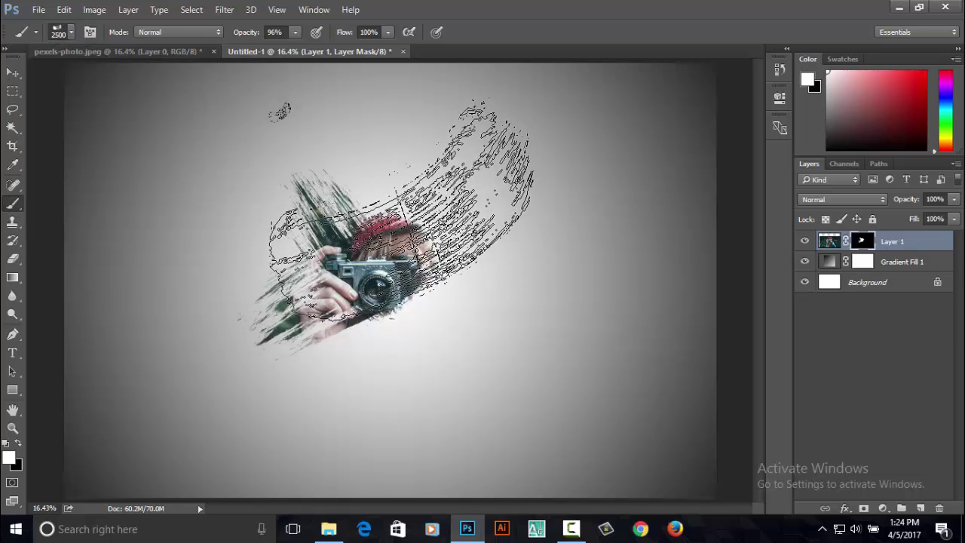
pyautogui.press('[')
pyautogui.press('[')
pyautogui.press('[')
pyautogui.press('[')
pyautogui.press('[')
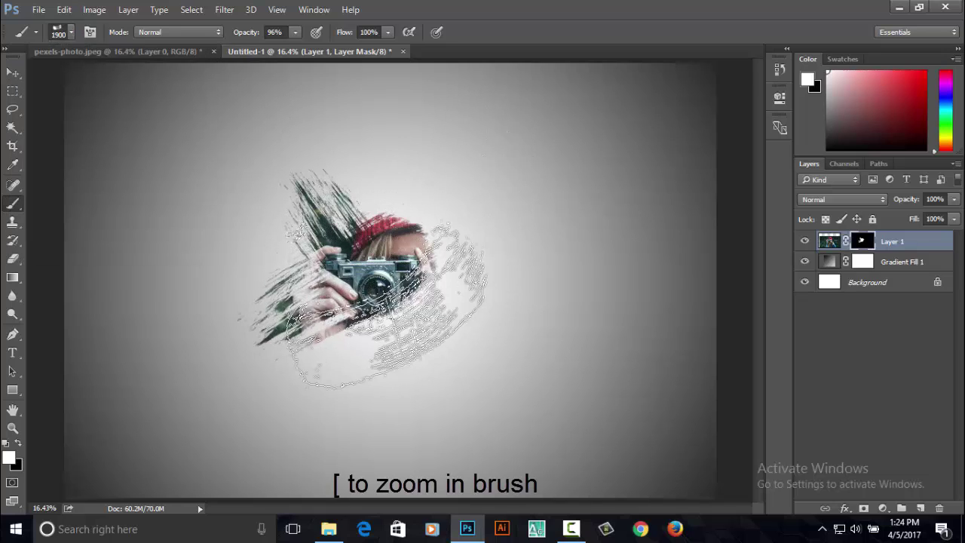
pyautogui.press('[')
pyautogui.press('[')
pyautogui.click(386, 308)
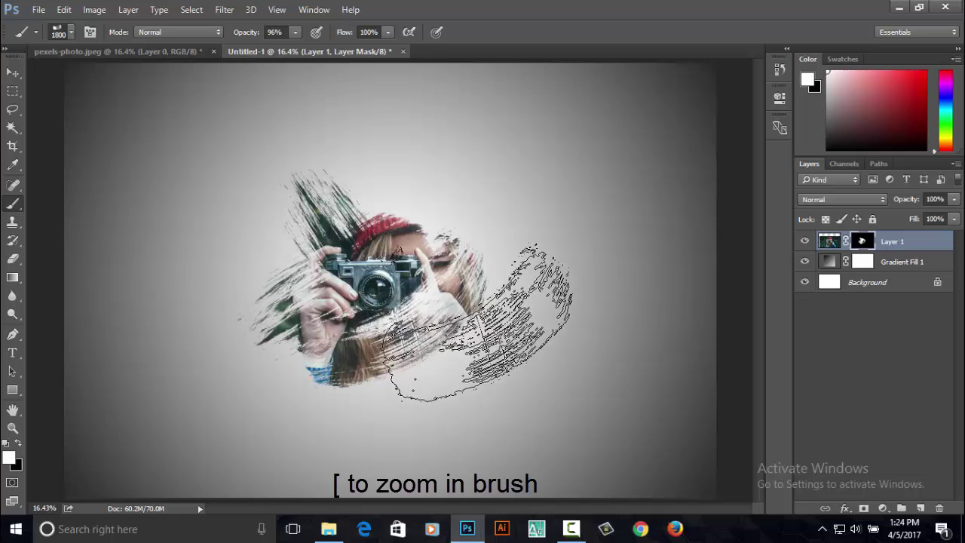
pyautogui.moveTo(83, 50); pyautogui.dragTo(92, 122)
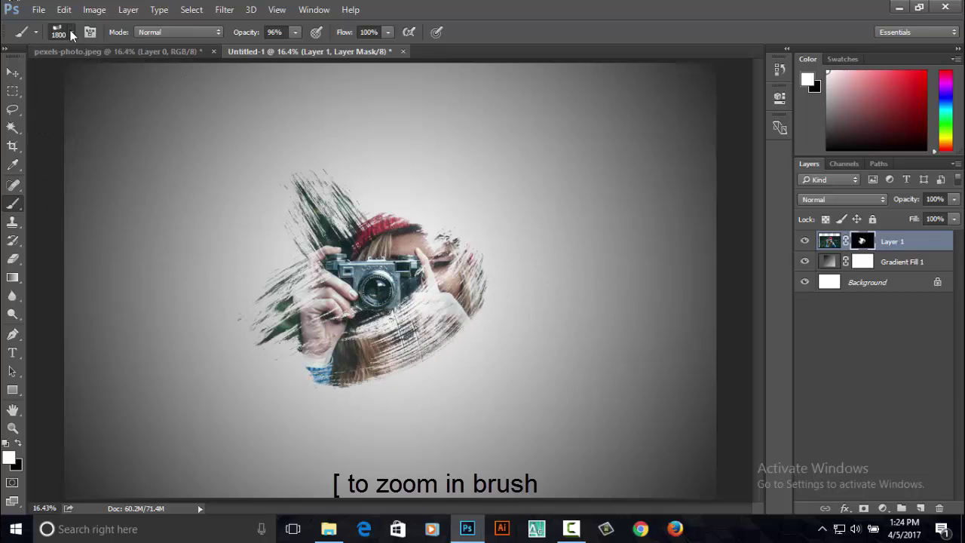
# Using a 2500 px streaky brush at 1700 px, reveal the hands and fingers at lower right.
pyautogui.click(59, 32)
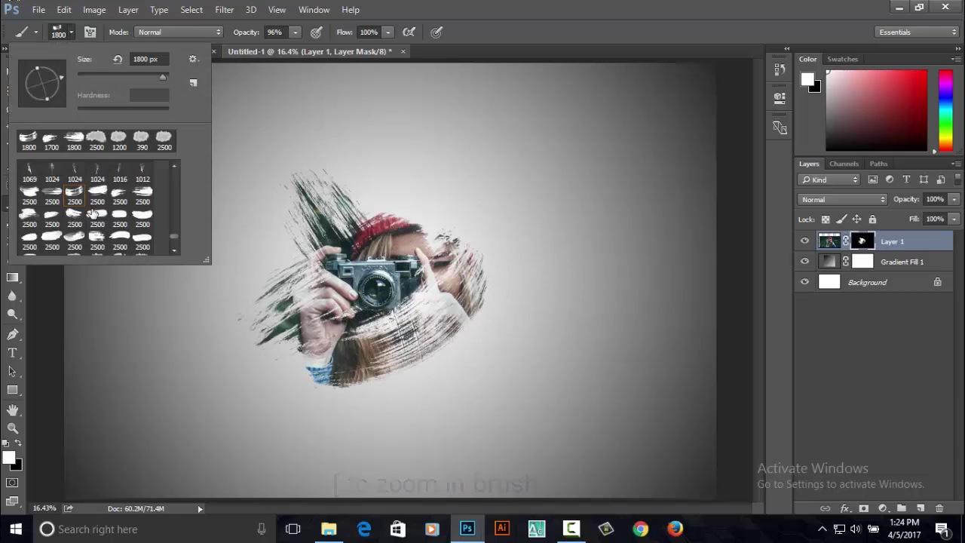
pyautogui.click(29, 219)
pyautogui.click(426, 310)
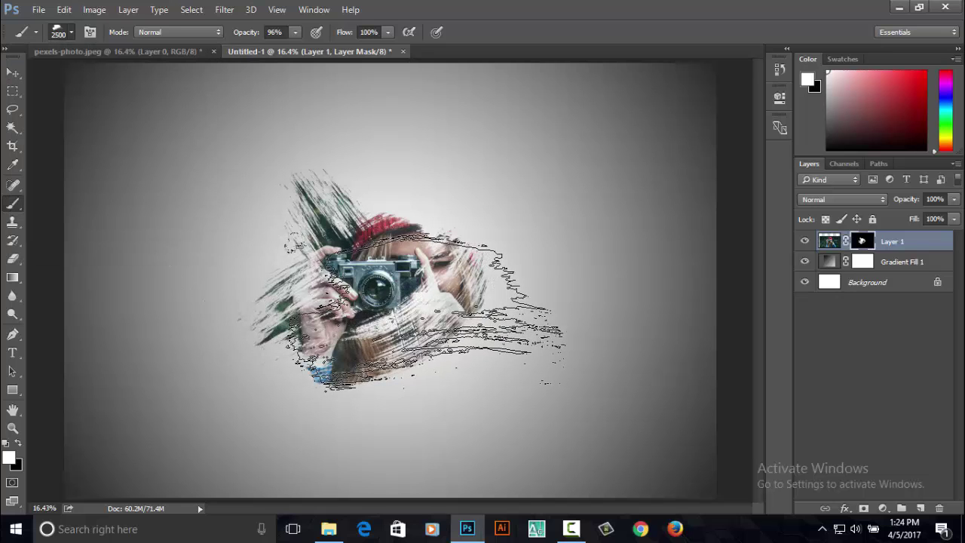
pyautogui.press('[')
pyautogui.press('[')
pyautogui.press('[')
pyautogui.press('[')
pyautogui.press('[')
pyautogui.press('[')
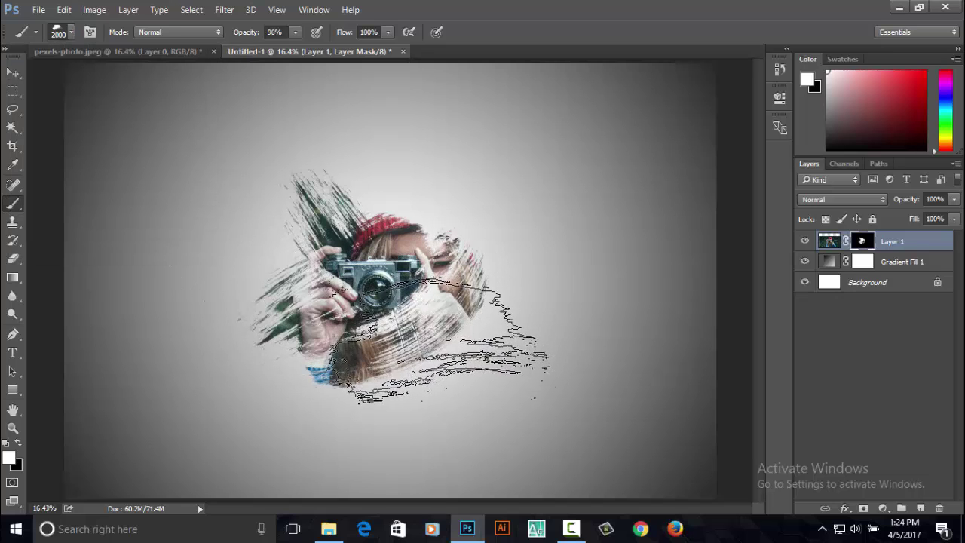
pyautogui.press('[')
pyautogui.press('[')
pyautogui.press('[')
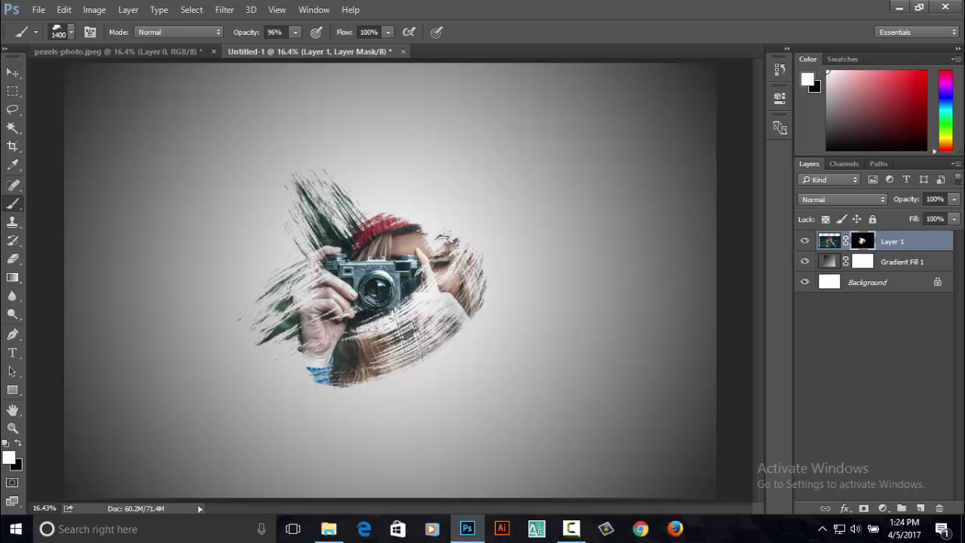
pyautogui.moveTo(386, 318); pyautogui.dragTo(462, 356)
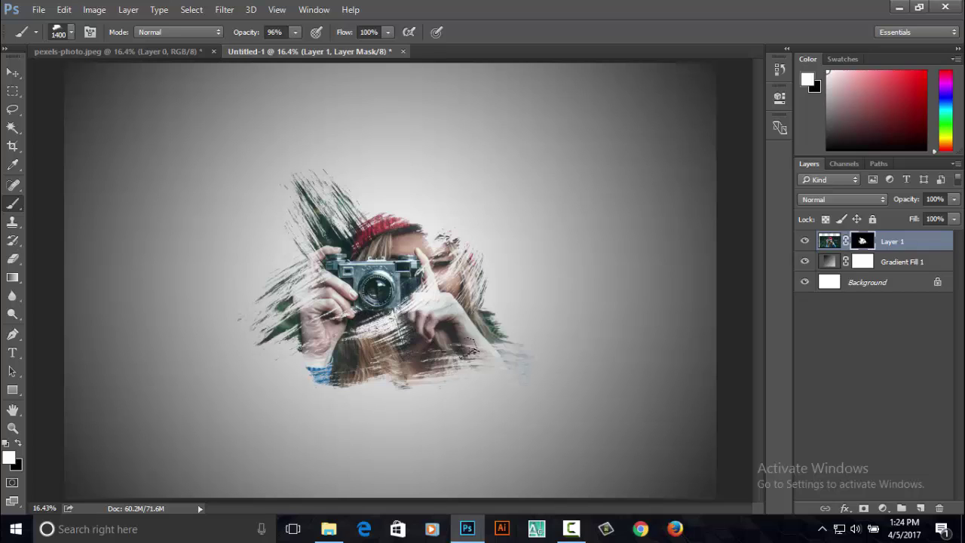
# With another streaky brush at 1700 px, reveal the red hat, face and lower body.
pyautogui.click(71, 32)
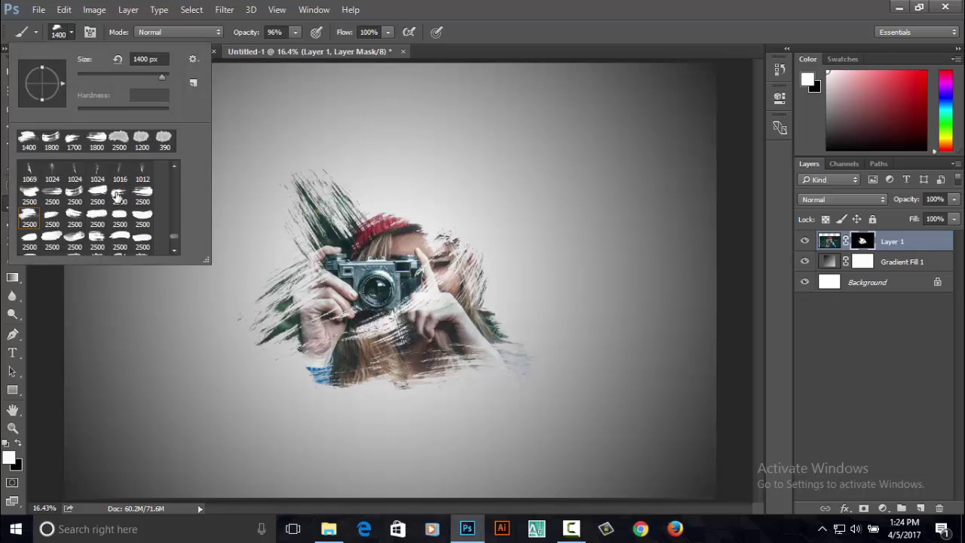
pyautogui.click(118, 196)
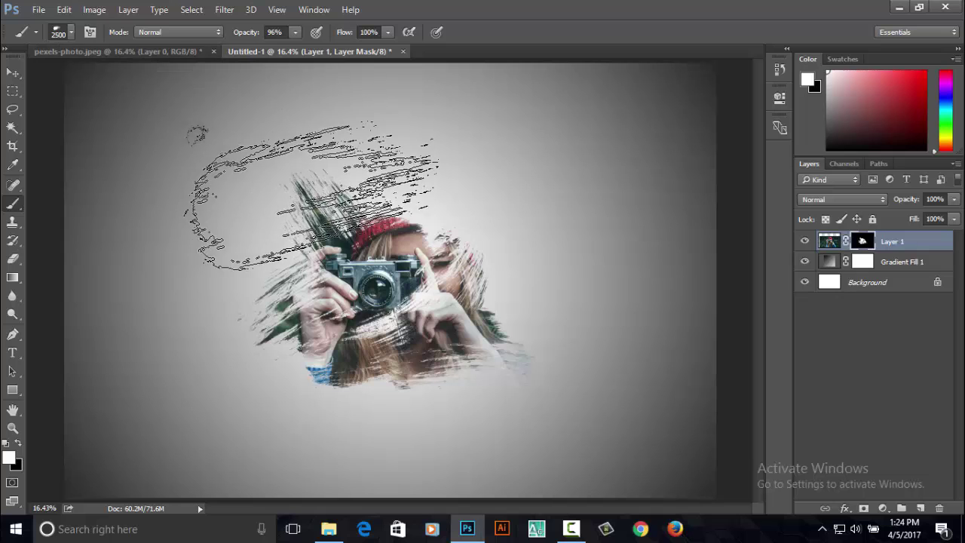
pyautogui.press('[')
pyautogui.press('[')
pyautogui.press('[')
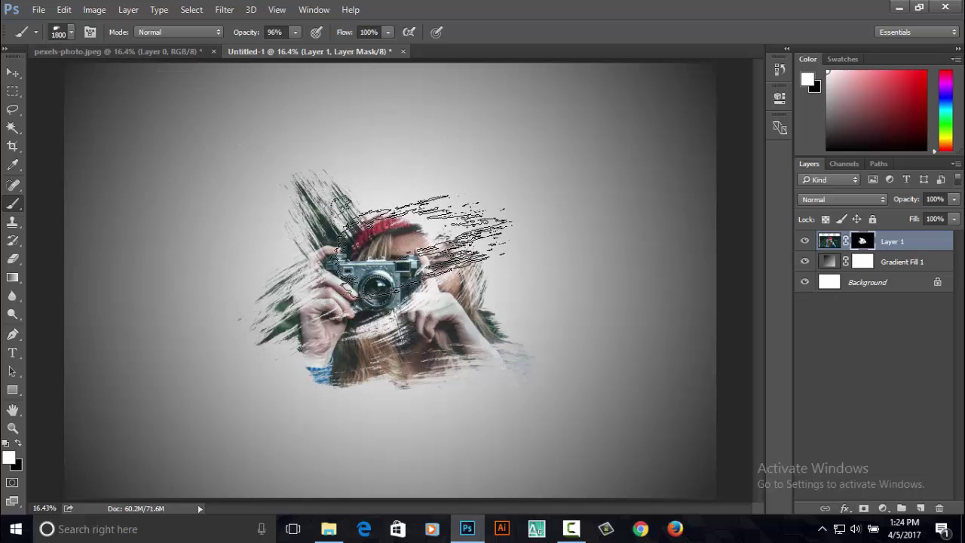
pyautogui.press('[')
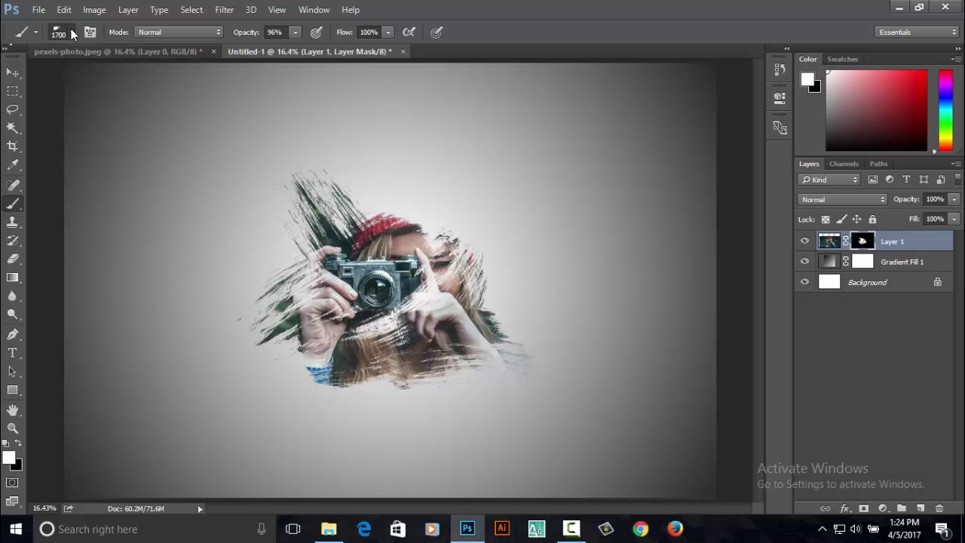
pyautogui.click(71, 30)
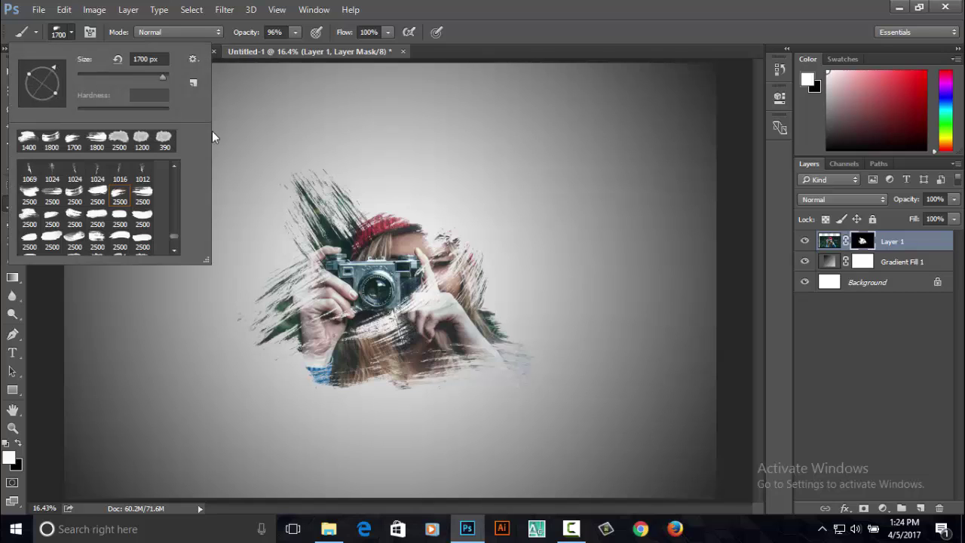
pyautogui.click(345, 160)
pyautogui.moveTo(344, 157); pyautogui.dragTo(390, 187)
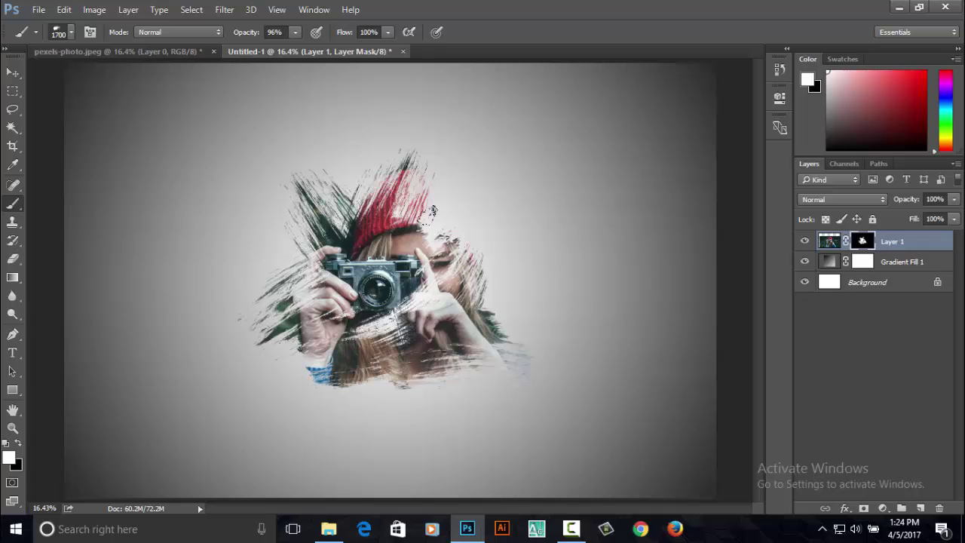
pyautogui.moveTo(402, 180); pyautogui.dragTo(491, 239)
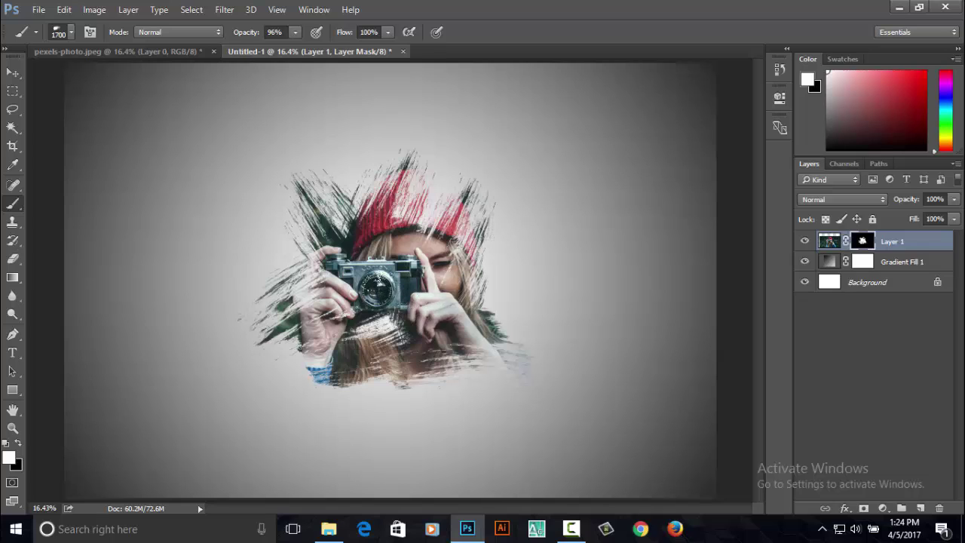
pyautogui.moveTo(375, 285); pyautogui.dragTo(408, 430)
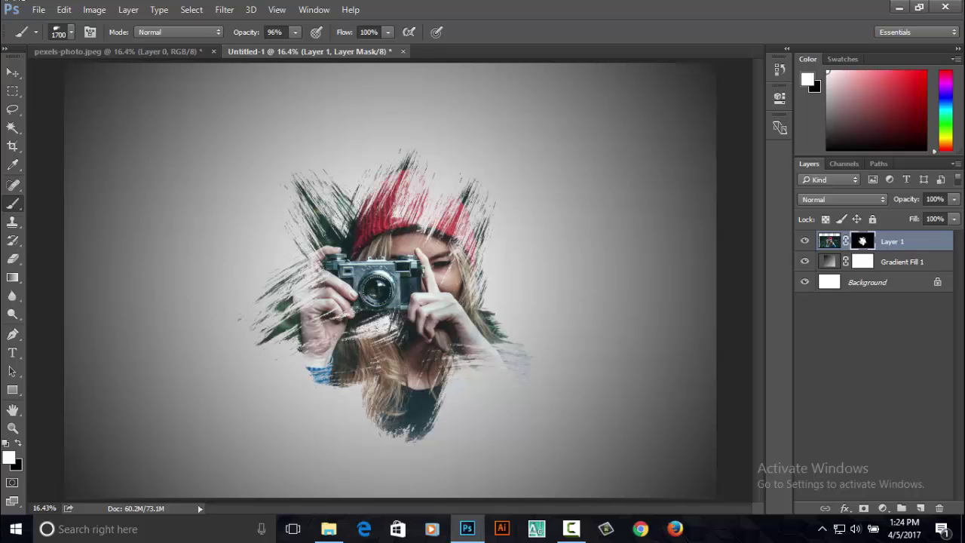
pyautogui.click(70, 32)
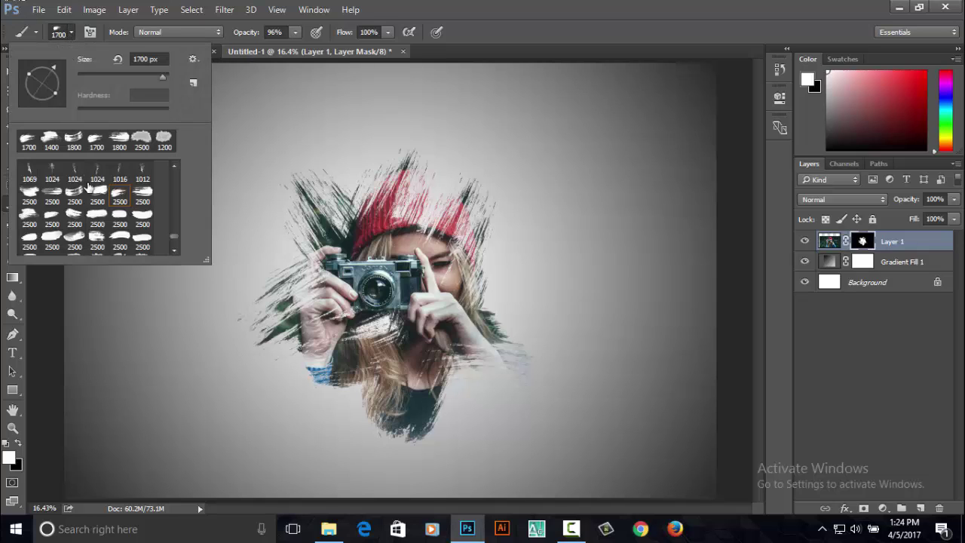
# Pick a 2500 px textured brush at 39% opacity, about 1600 px, and reveal more hair and hat.
pyautogui.scroll(-3, 95, 217)
pyautogui.scroll(-2, 95, 217)
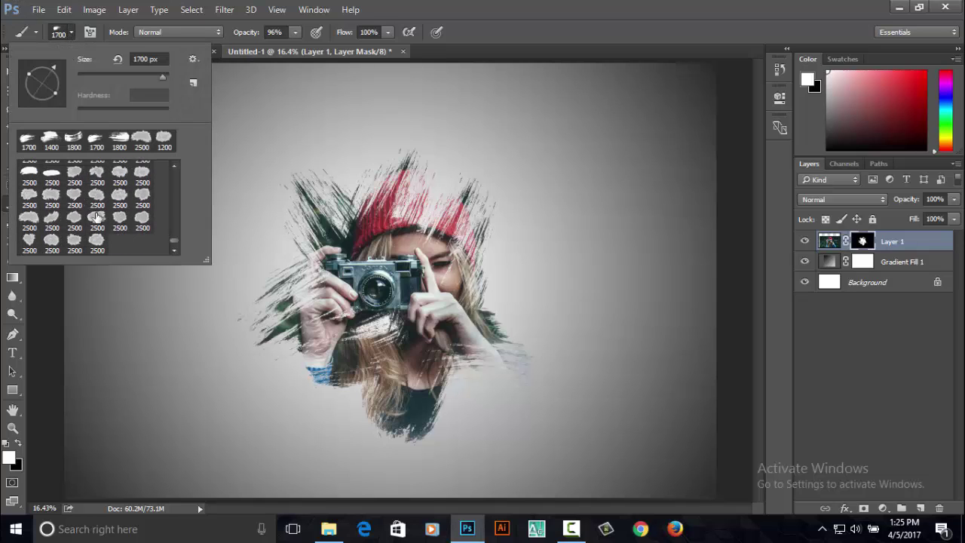
pyautogui.click(52, 217)
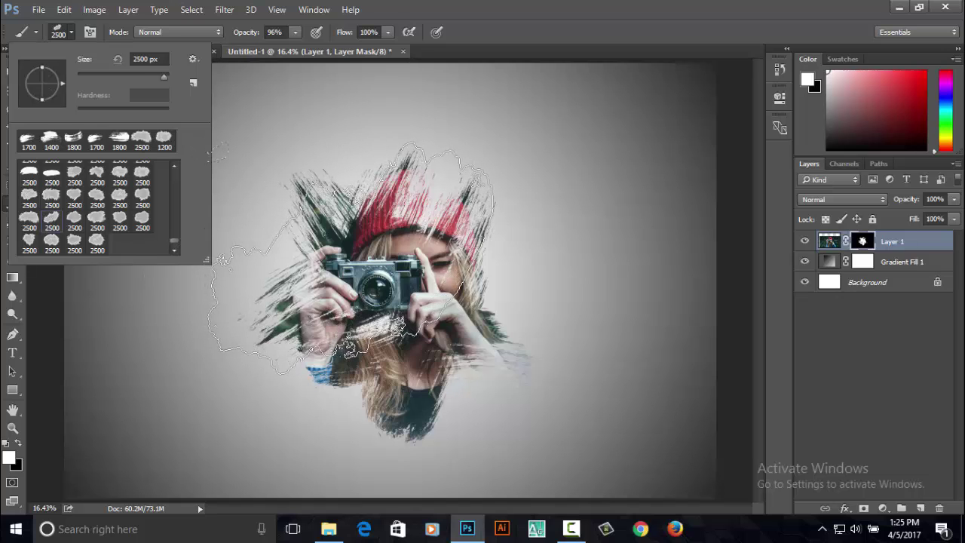
pyautogui.press('Return')
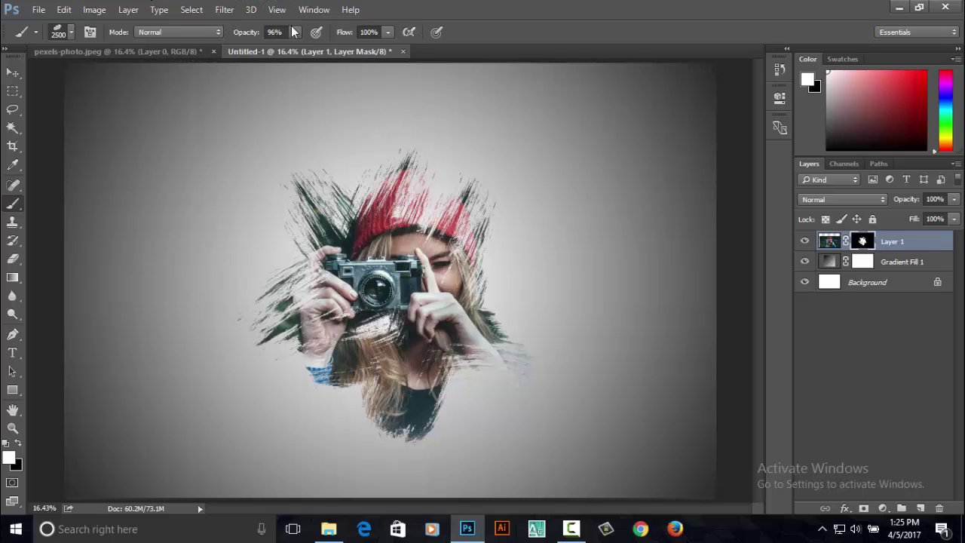
pyautogui.click(296, 35)
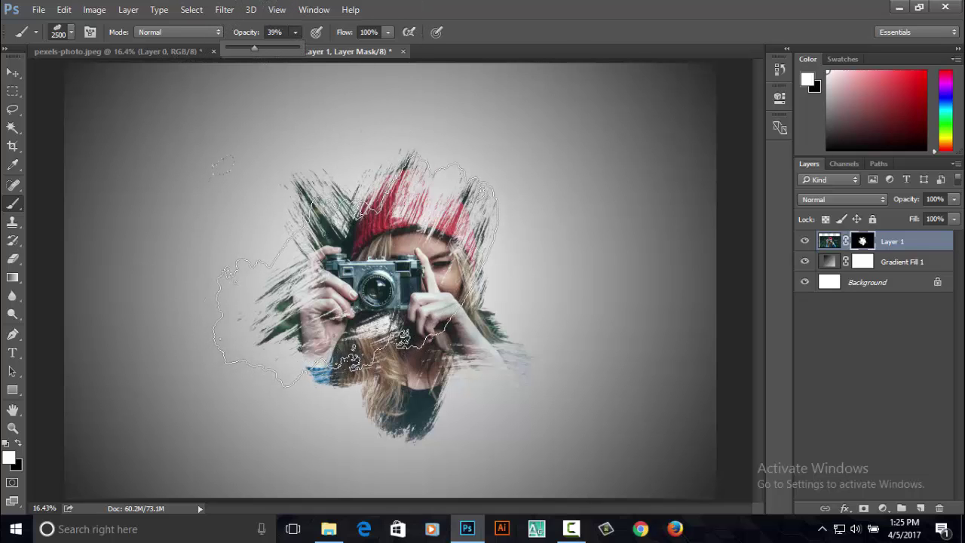
pyautogui.press('[')
pyautogui.press('[')
pyautogui.press('[')
pyautogui.press('[')
pyautogui.press('[')
pyautogui.press('[')
pyautogui.press('[')
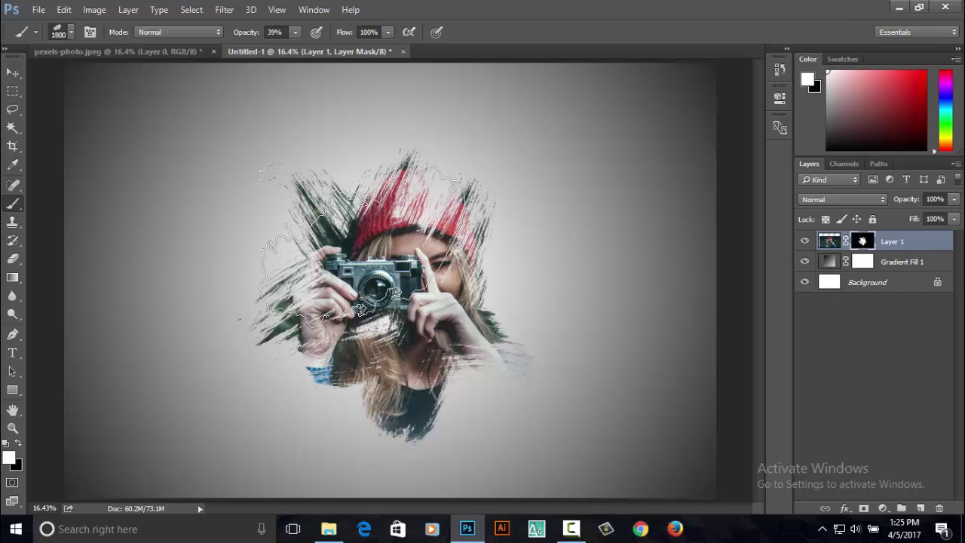
pyautogui.press('[')
pyautogui.press('[')
pyautogui.press('[')
pyautogui.click(339, 234)
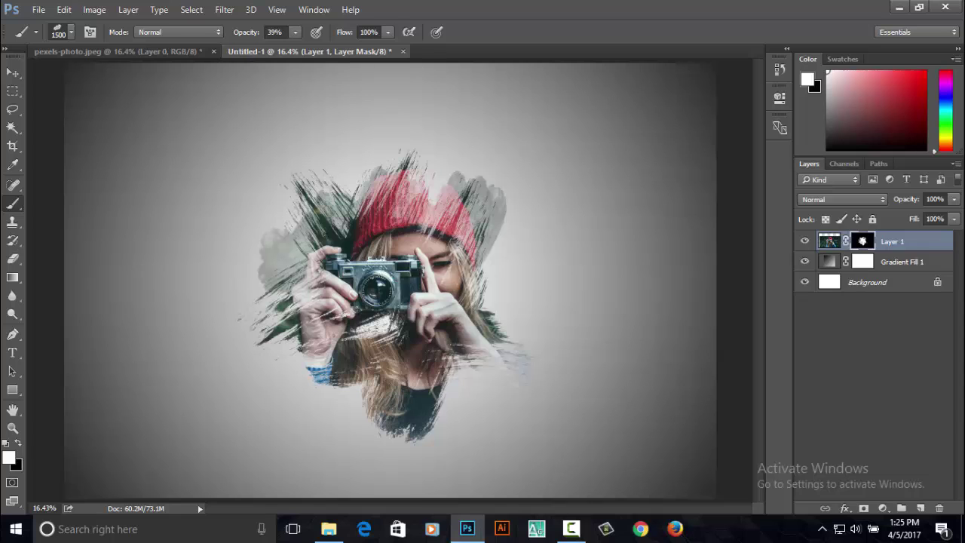
# Try other 2500 px textured brush presets and set the size to 2400 px.
pyautogui.click(71, 33)
pyautogui.click(96, 219)
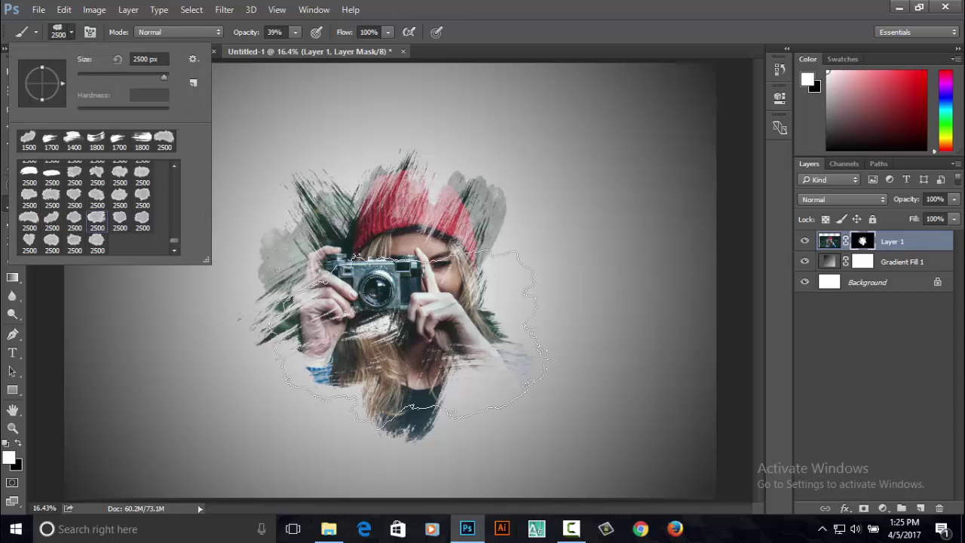
pyautogui.click(422, 378)
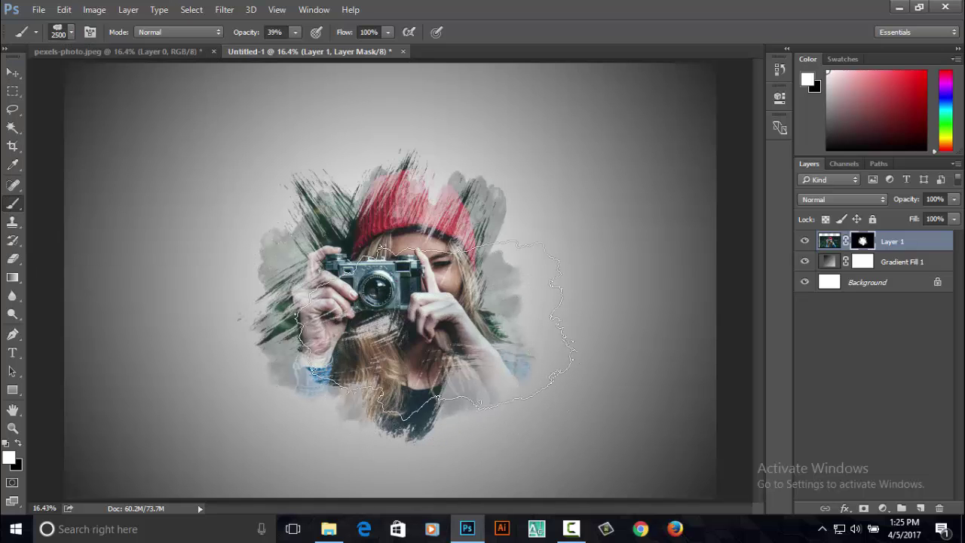
pyautogui.click(71, 31)
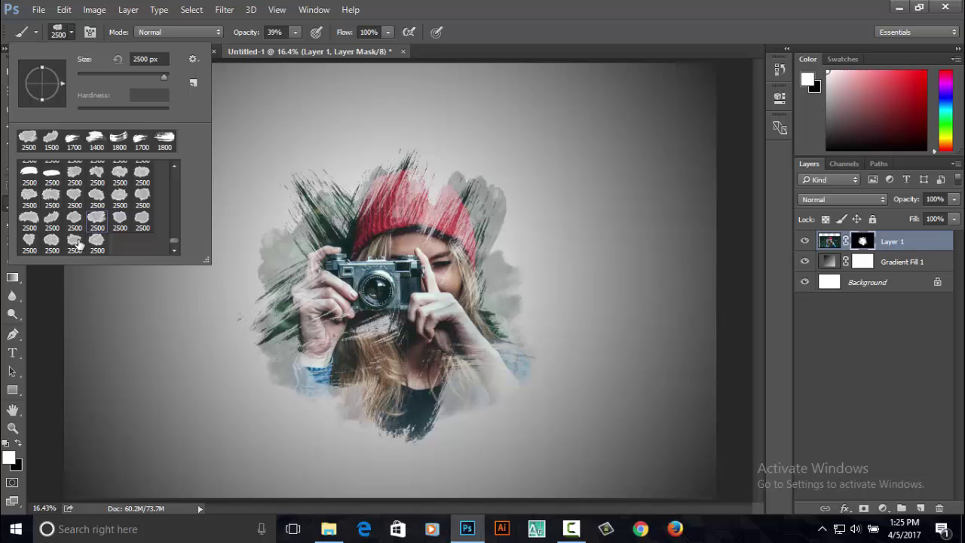
pyautogui.click(29, 241)
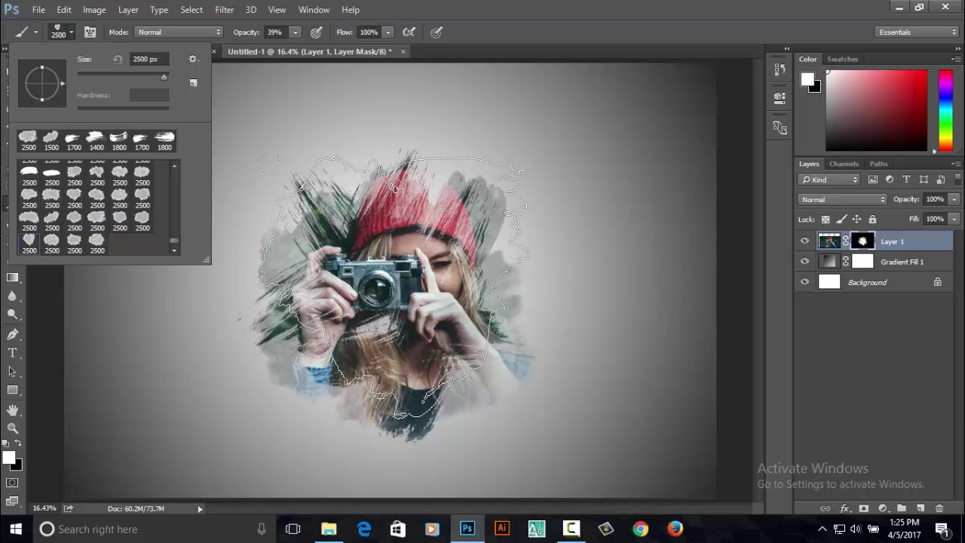
pyautogui.press('Return')
# At 1500 px, paint textured strokes around the face, hat, camera, hair and blue sleeve.
pyautogui.press('[')
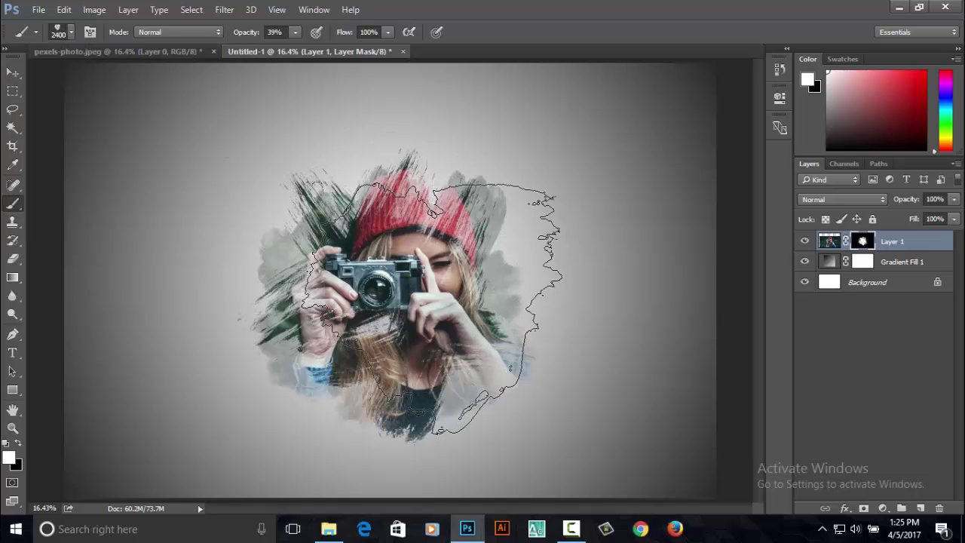
pyautogui.press('[')
pyautogui.press('[')
pyautogui.press('[')
pyautogui.press('[')
pyautogui.press('[')
pyautogui.press('[')
pyautogui.press('[')
pyautogui.press('[')
pyautogui.press('[')
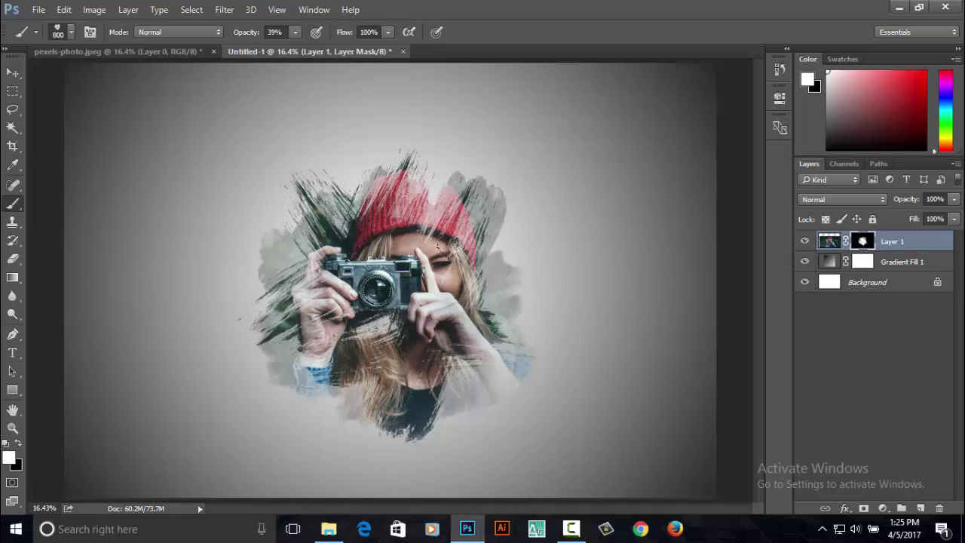
pyautogui.moveTo(455, 270); pyautogui.dragTo(490, 275)
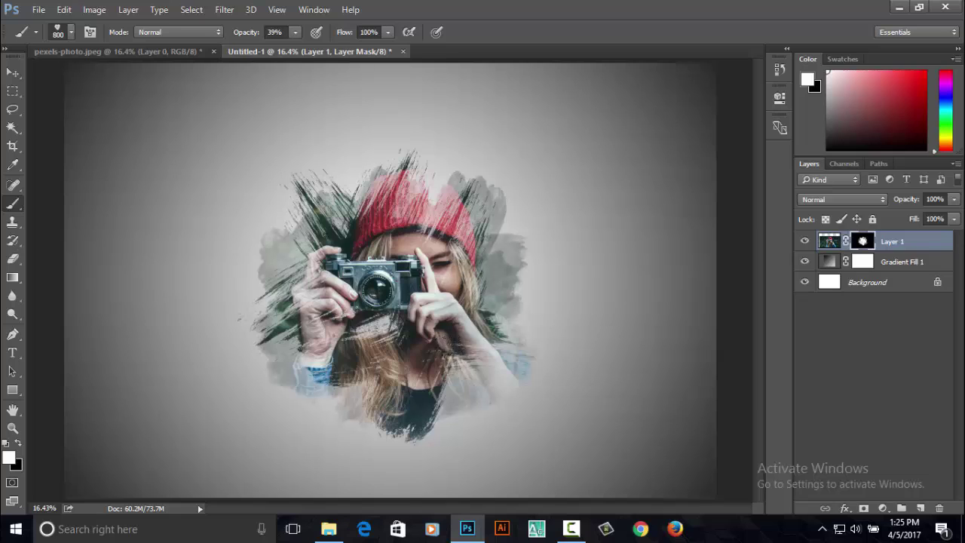
pyautogui.moveTo(421, 368); pyautogui.dragTo(474, 359)
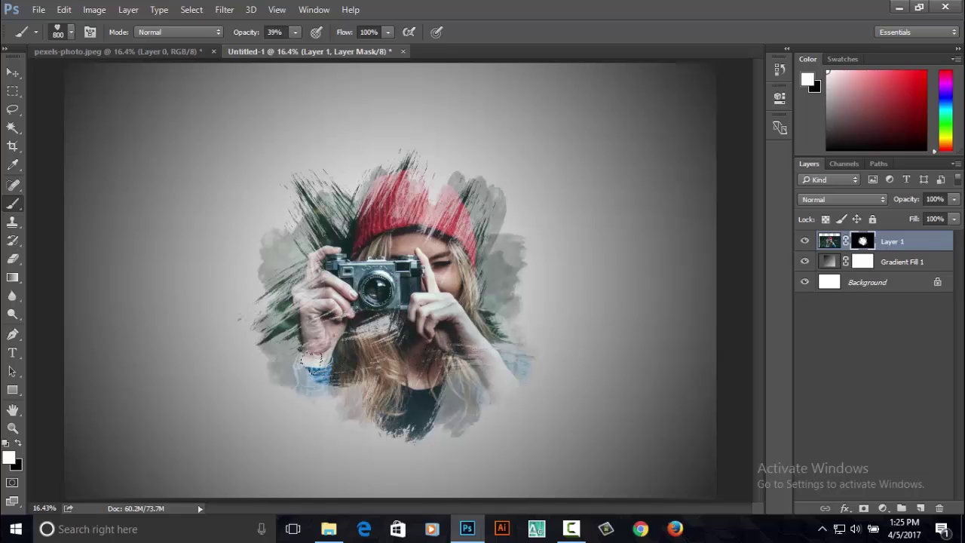
pyautogui.moveTo(311, 359); pyautogui.dragTo(336, 400)
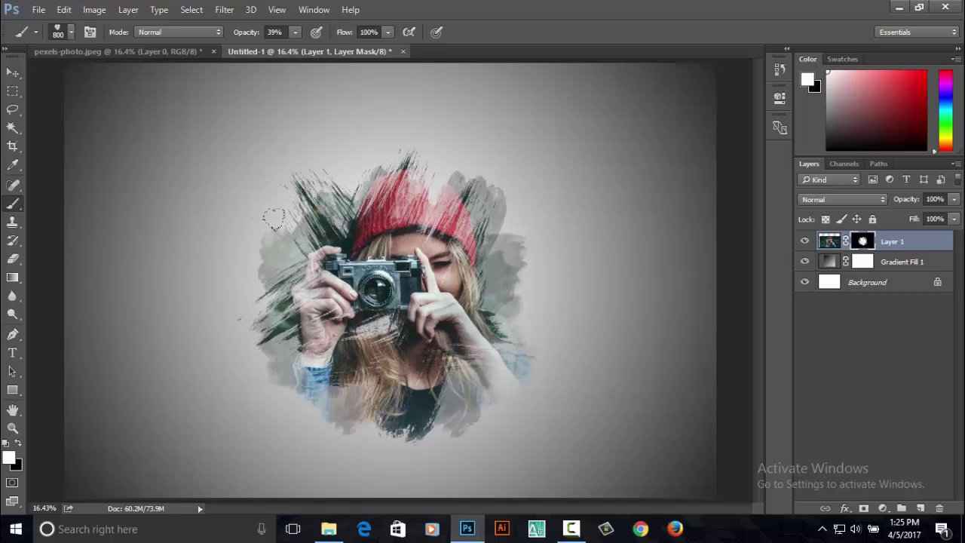
pyautogui.moveTo(260, 210); pyautogui.dragTo(323, 256)
pyautogui.moveTo(322, 166); pyautogui.dragTo(415, 237)
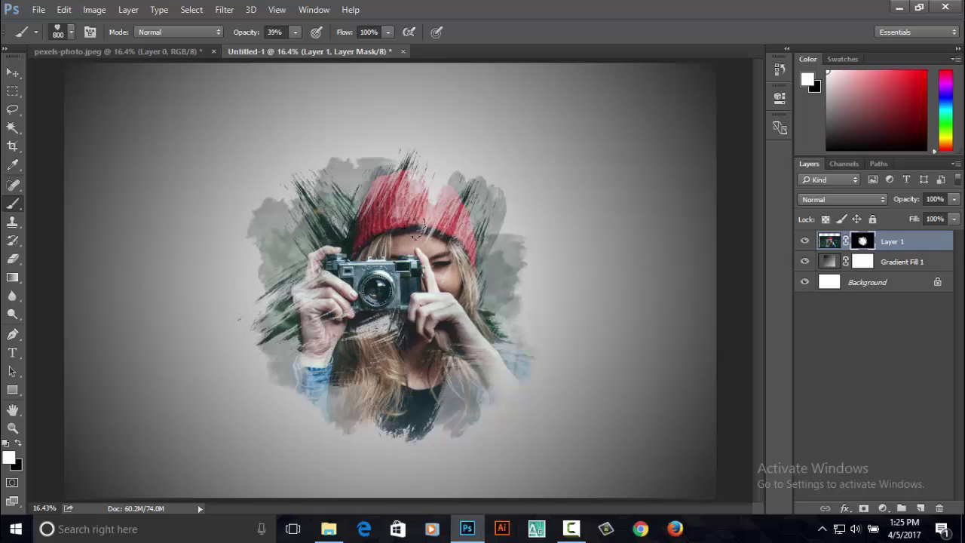
pyautogui.moveTo(487, 270); pyautogui.dragTo(489, 402)
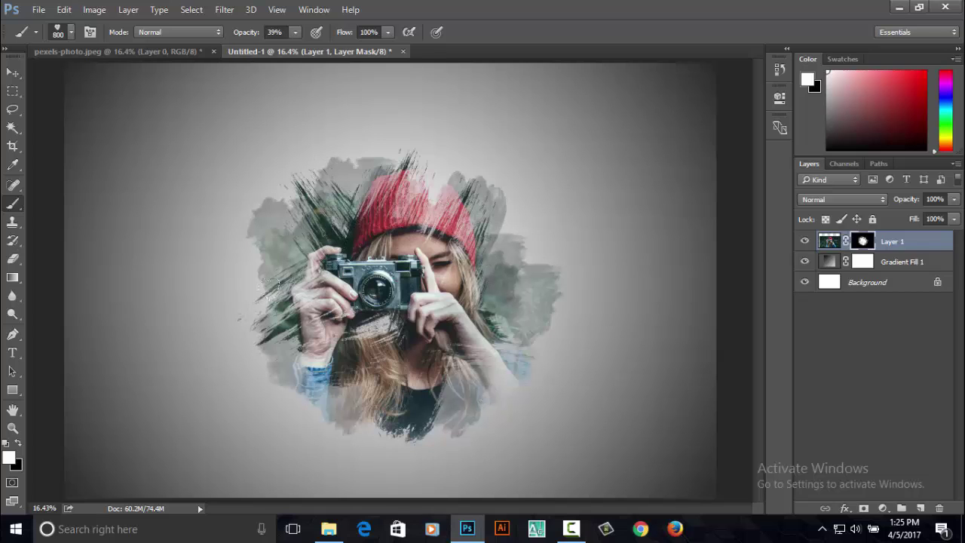
pyautogui.moveTo(230, 284); pyautogui.dragTo(237, 332)
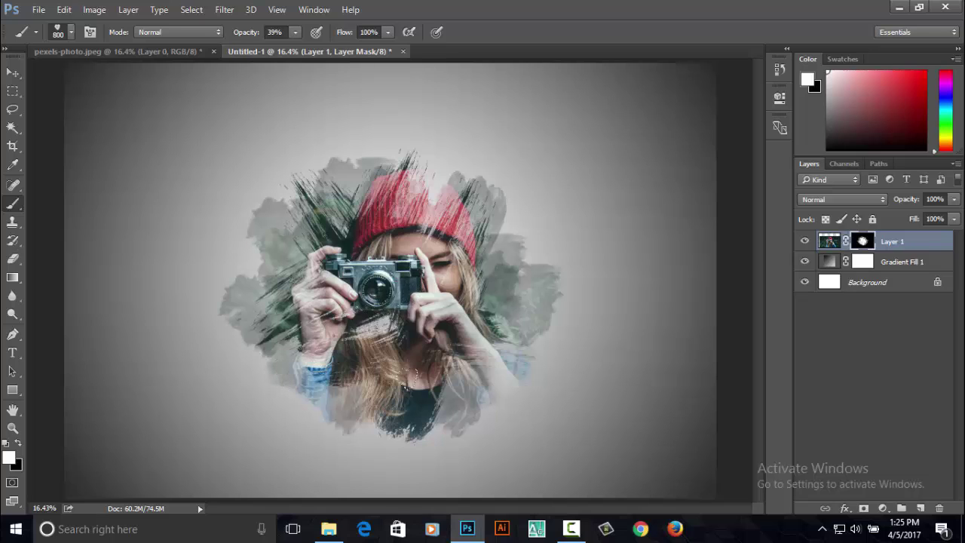
pyautogui.moveTo(467, 388); pyautogui.dragTo(483, 422)
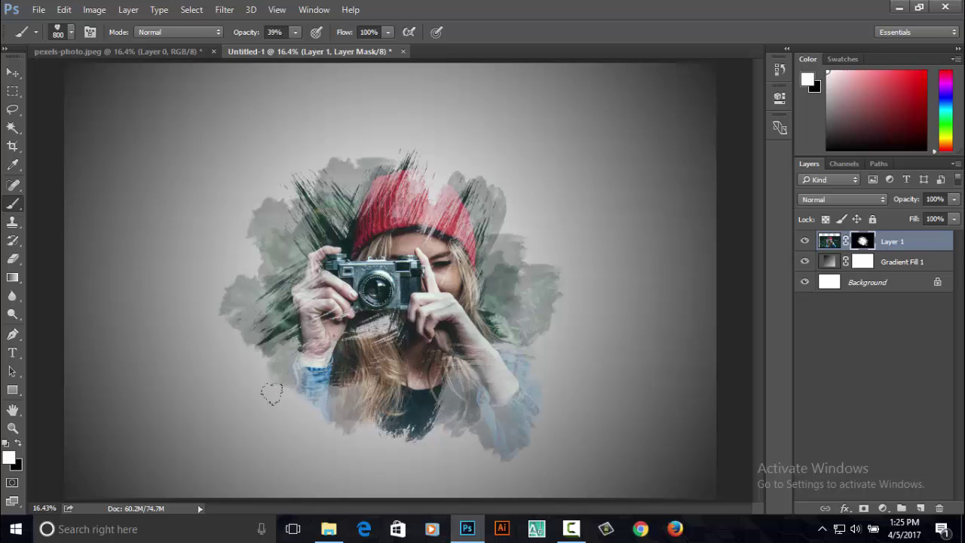
# Strengthen the lower-left sleeve and hair using a 2500 px textured brush at 1700 px.
pyautogui.click(71, 32)
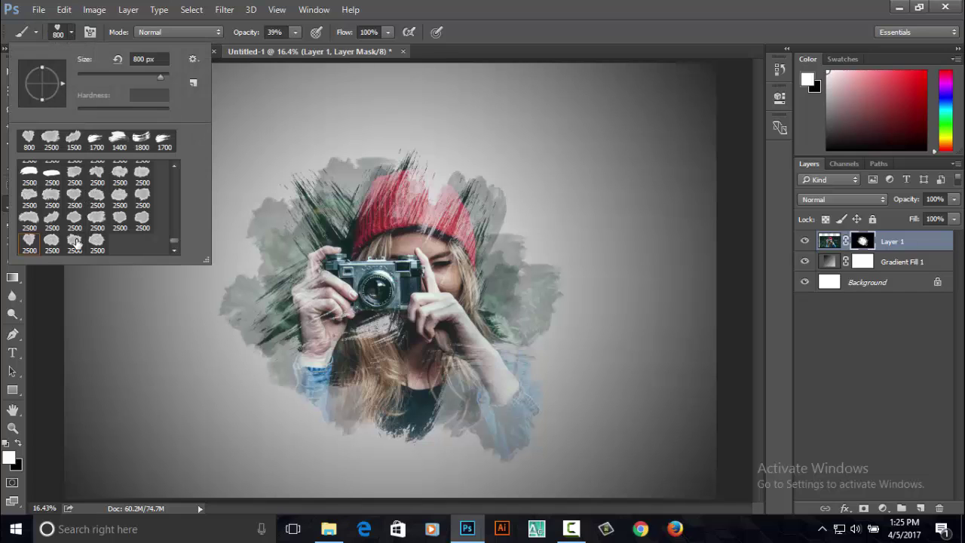
pyautogui.click(29, 219)
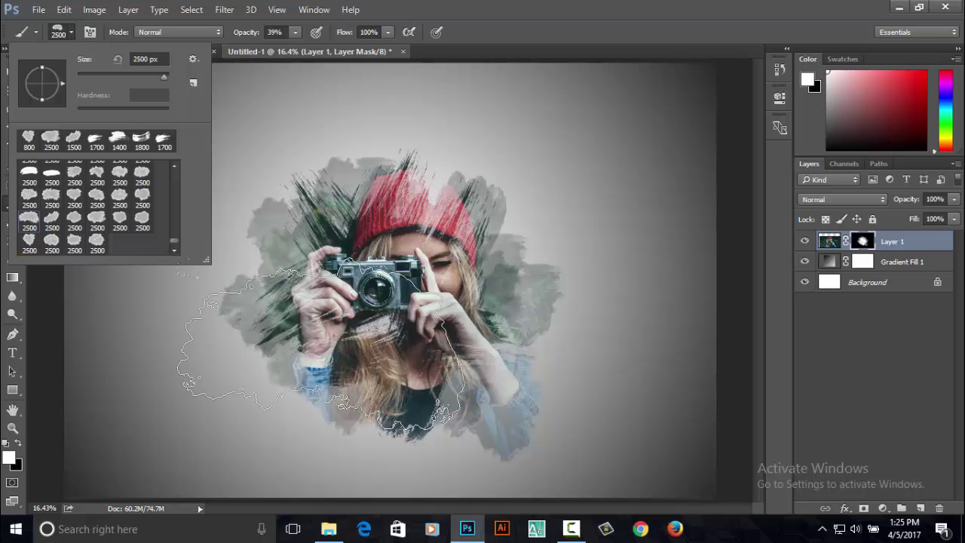
pyautogui.press('Return')
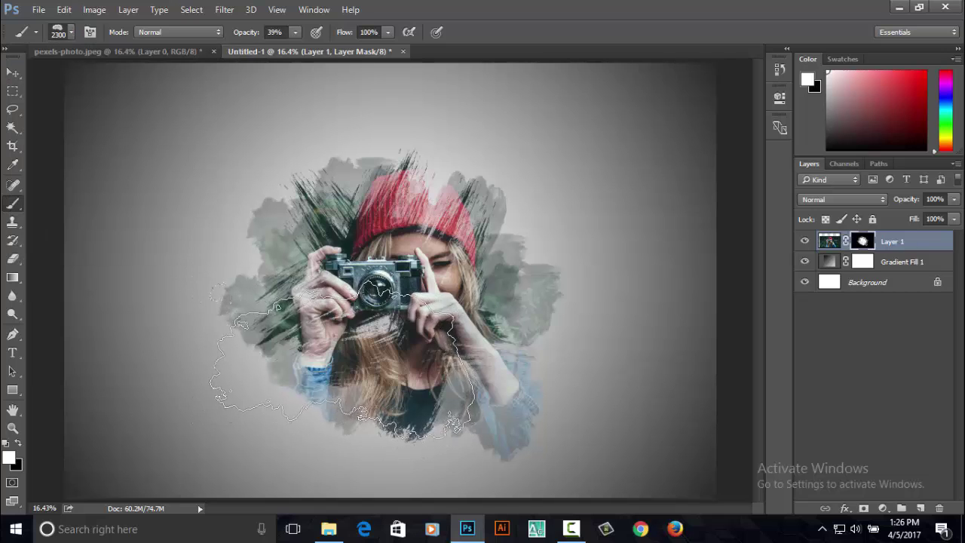
pyautogui.press('[')
pyautogui.press('[')
pyautogui.press('[')
pyautogui.click(339, 388)
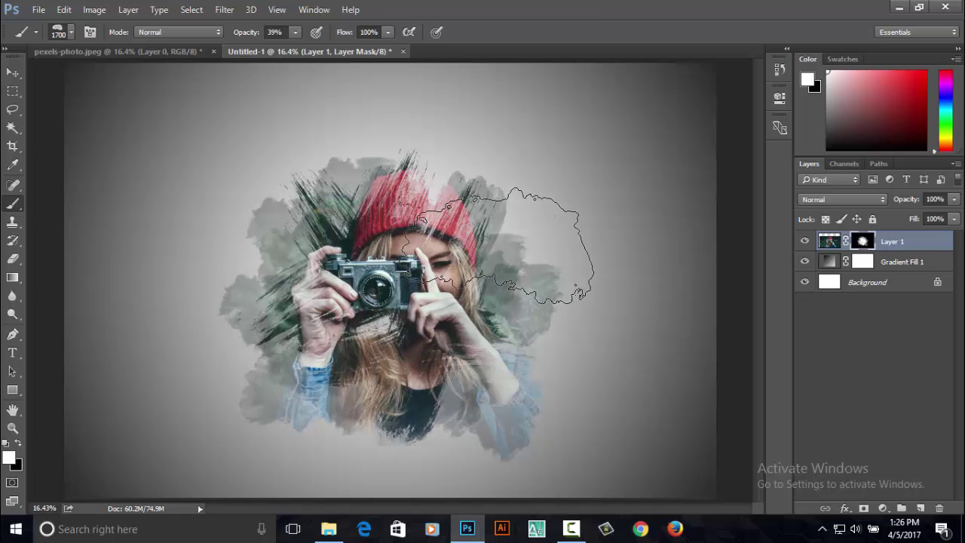
pyautogui.click(36, 10)
# Open the Abstract Color Waves wallpaper and unlock its background as Layer 0.
pyautogui.click(44, 41)
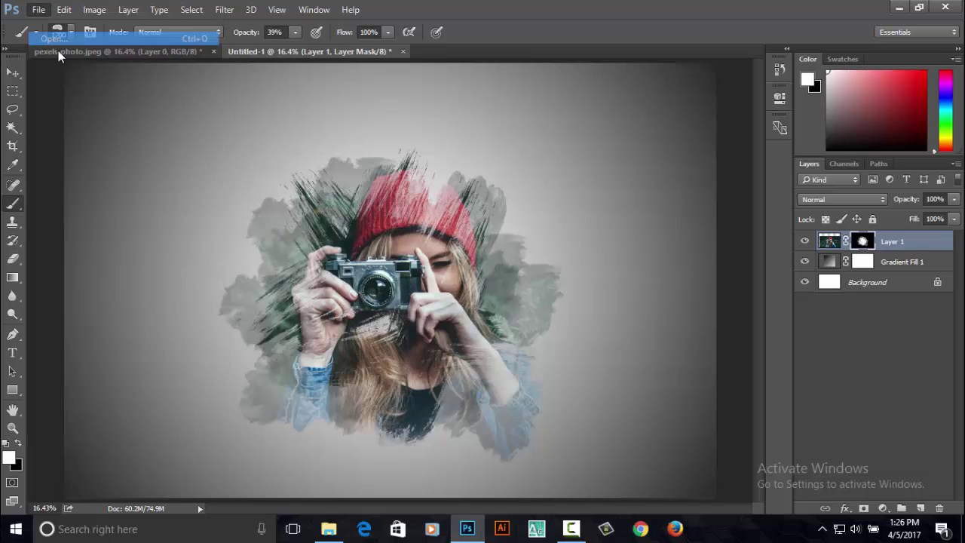
pyautogui.scroll(-3, 346, 199)
pyautogui.scroll(-3, 347, 199)
pyautogui.scroll(-3, 347, 199)
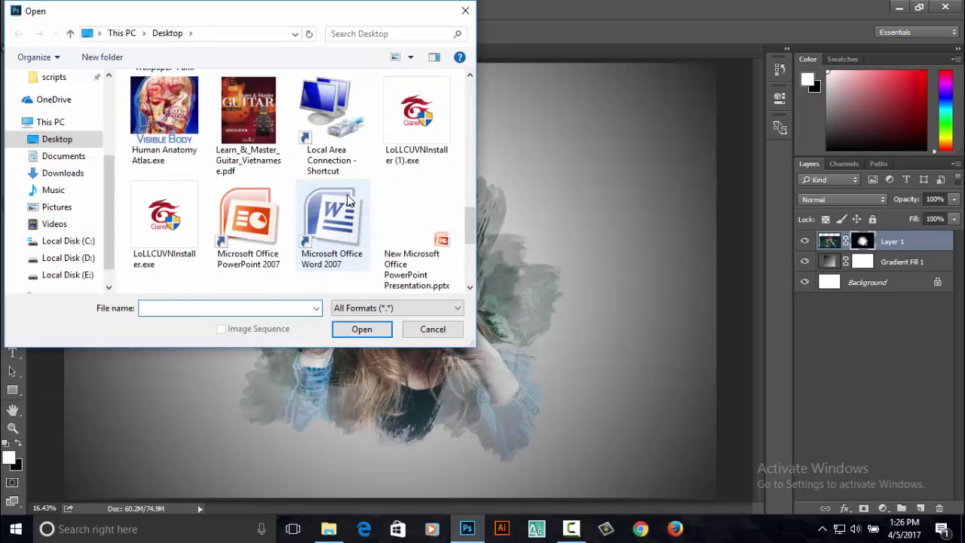
pyautogui.scroll(-2, 347, 201)
pyautogui.scroll(1, 344, 204)
pyautogui.scroll(1, 344, 205)
pyautogui.scroll(1, 343, 205)
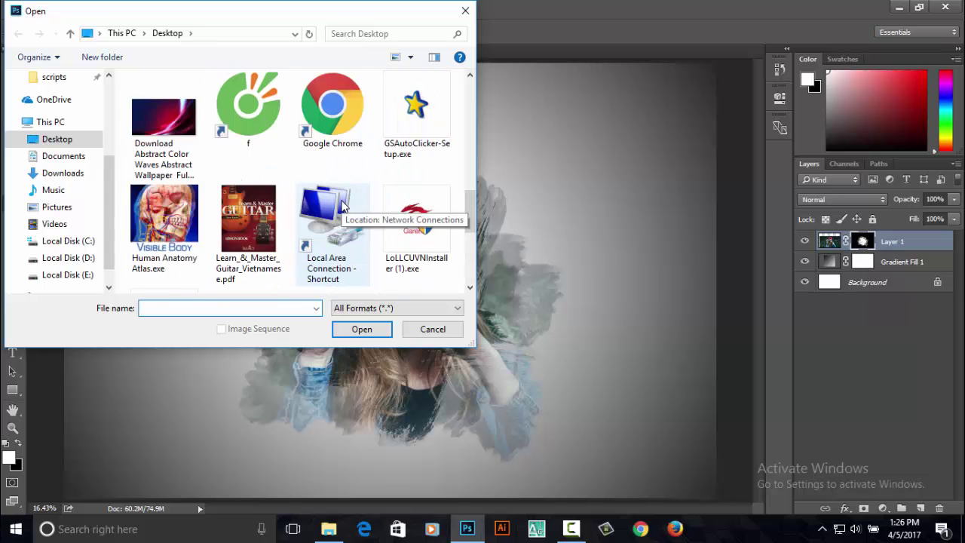
pyautogui.scroll(1, 343, 206)
pyautogui.click(163, 226)
pyautogui.click(353, 332)
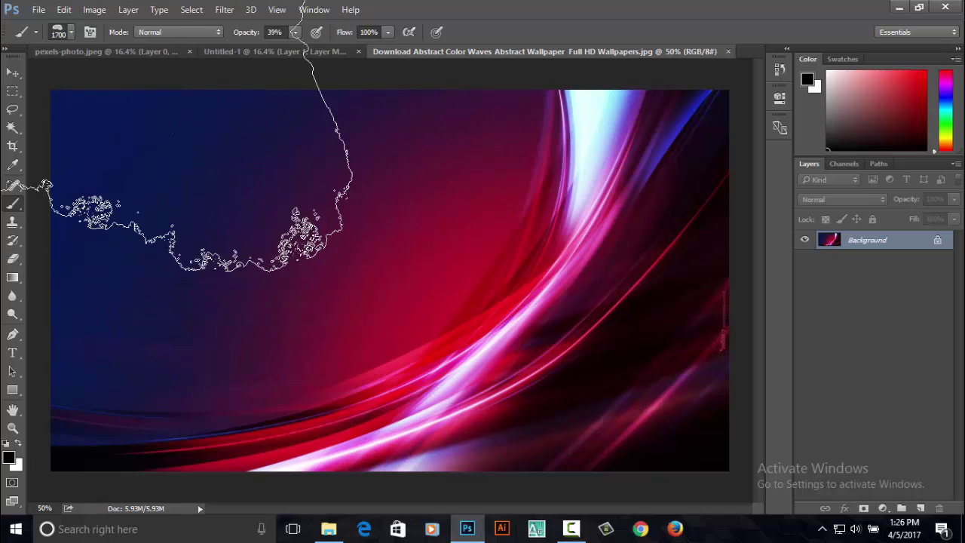
pyautogui.click(13, 72)
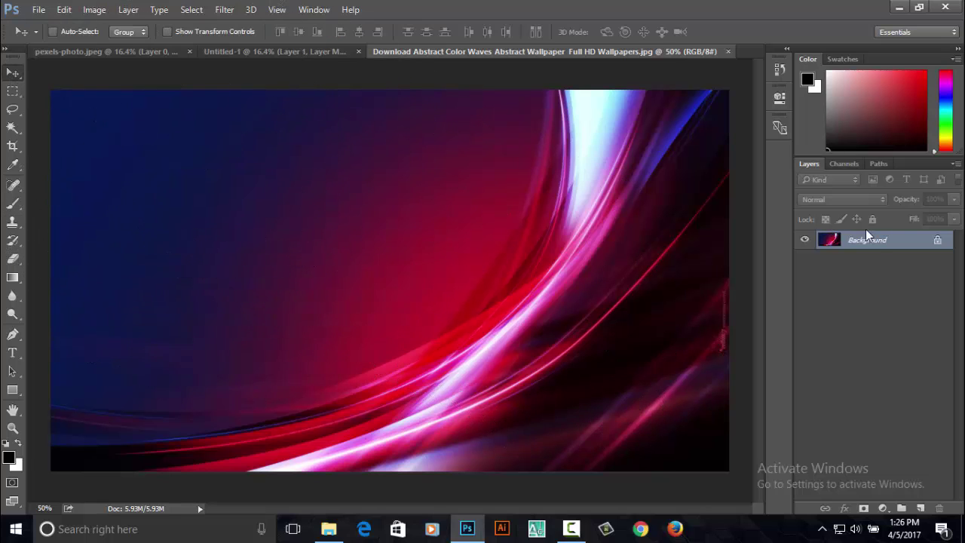
pyautogui.click(936, 240)
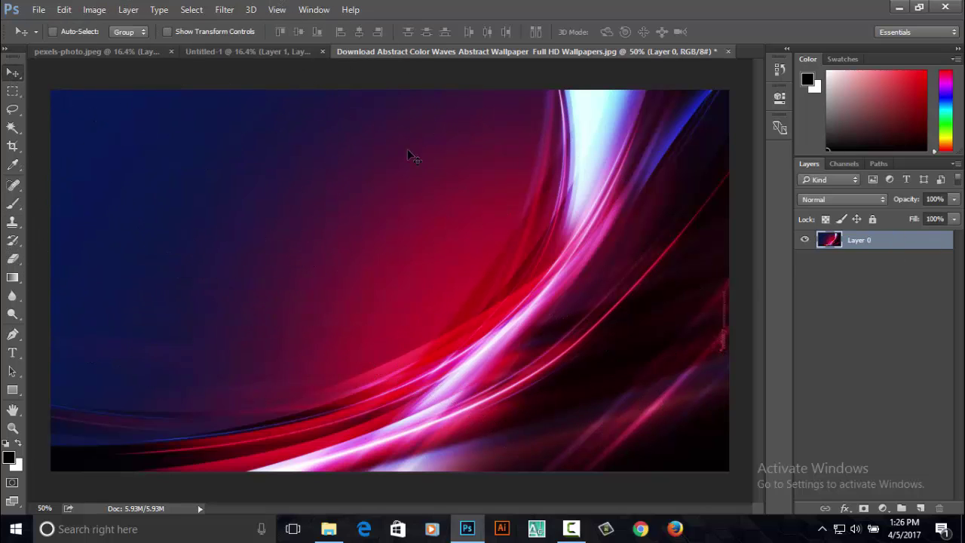
# Bring the wave wallpaper into Untitled-1 as Layer 2 and scale it to about 289%.
pyautogui.moveTo(357, 156); pyautogui.dragTo(387, 232)
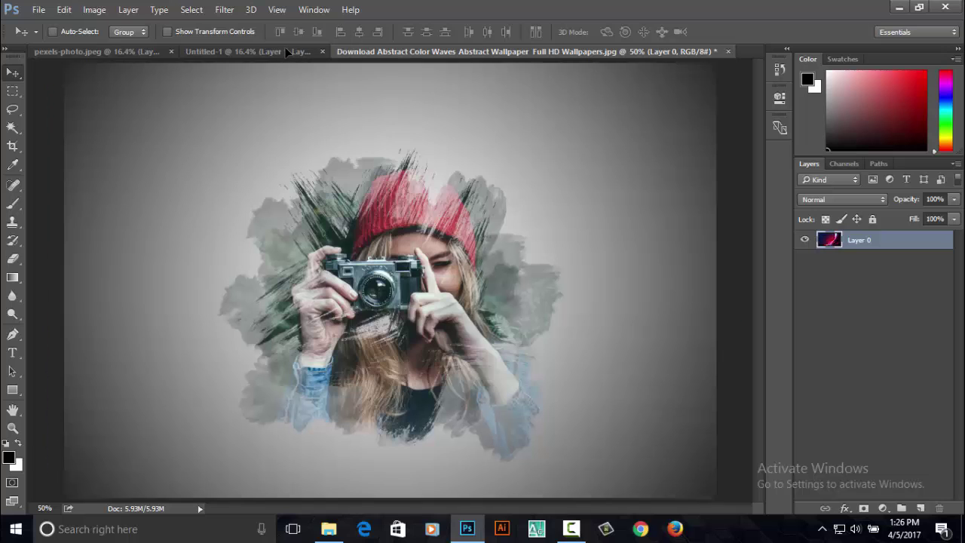
pyautogui.moveTo(388, 250); pyautogui.dragTo(409, 283)
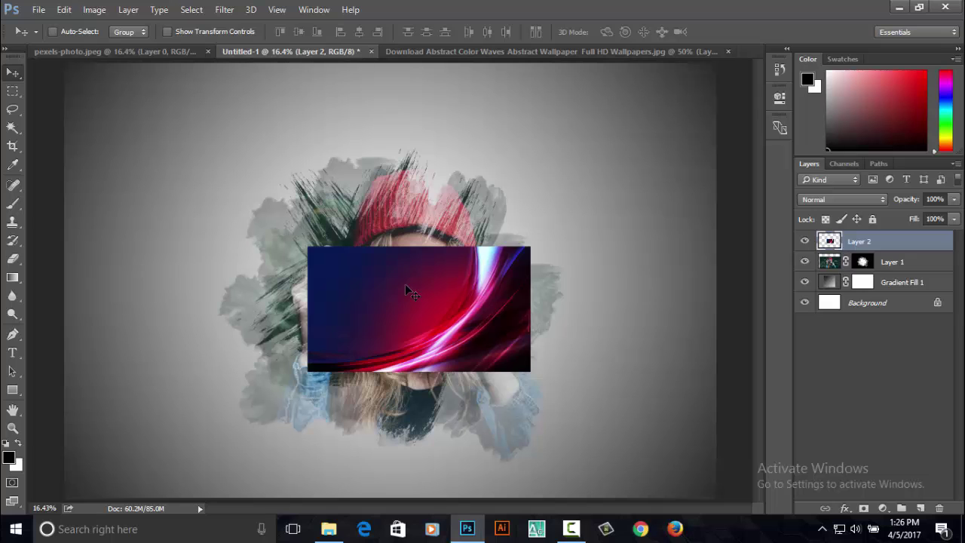
pyautogui.hotkey('ctrl', 't')
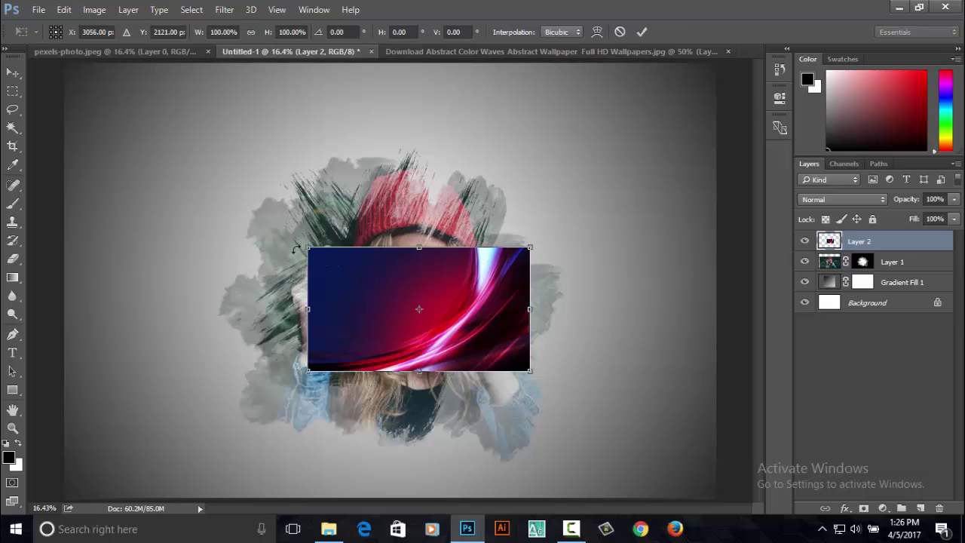
pyautogui.moveTo(305, 245); pyautogui.dragTo(116, 138)
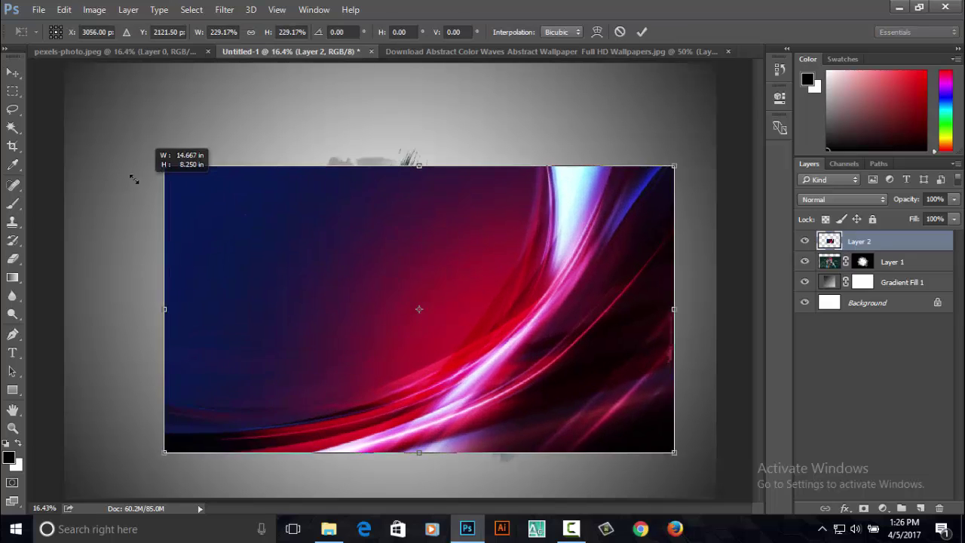
pyautogui.moveTo(475, 310); pyautogui.dragTo(423, 300)
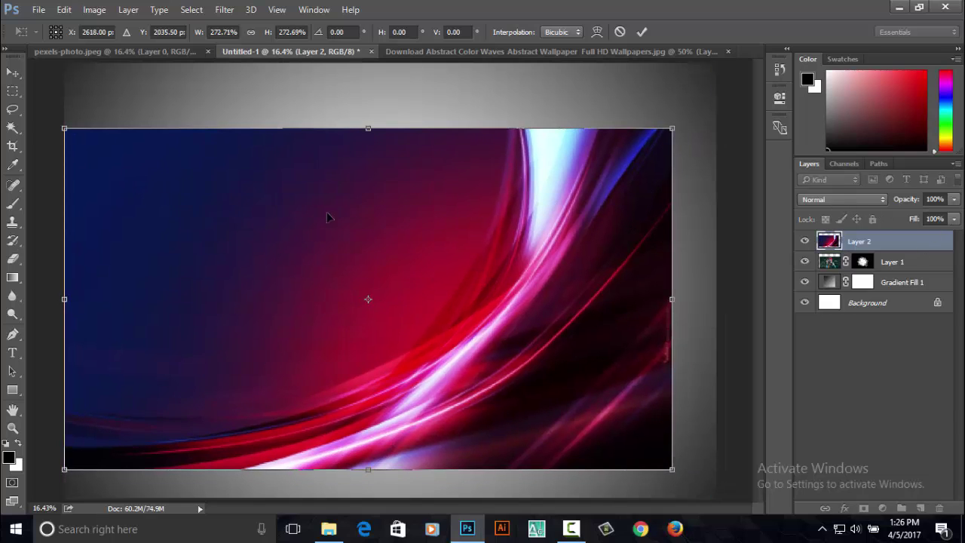
pyautogui.moveTo(672, 128); pyautogui.dragTo(710, 111)
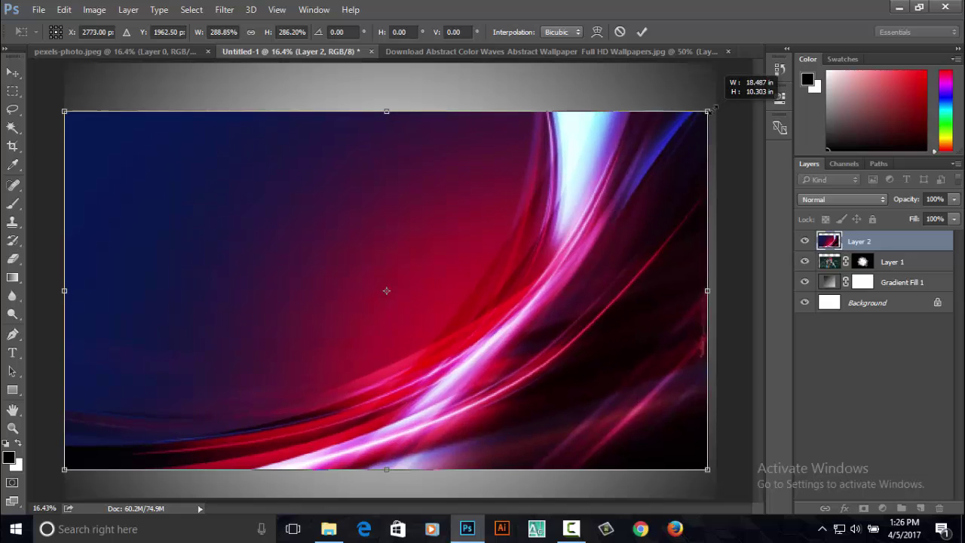
pyautogui.click(642, 31)
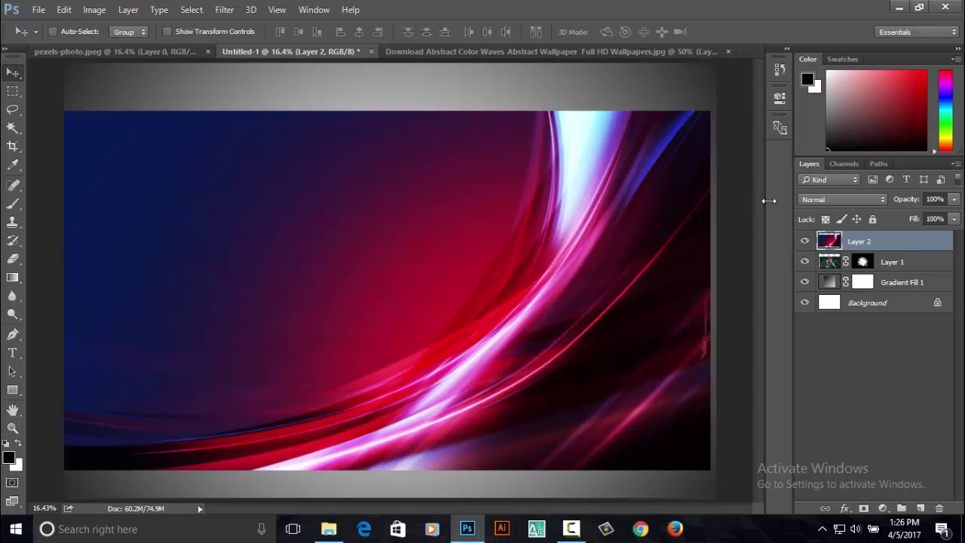
# Set Layer 2's blend mode to Screen and shift the waves over the photo.
pyautogui.click(816, 200)
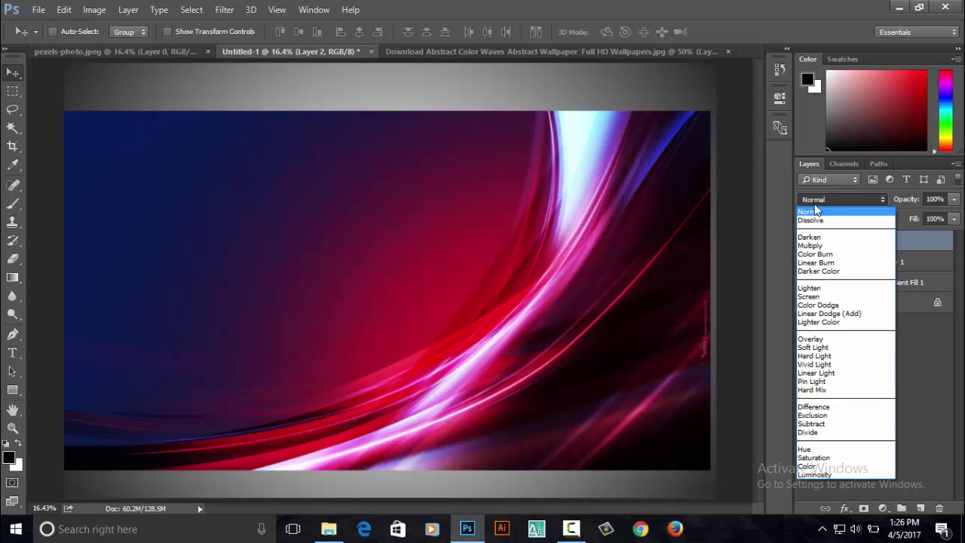
pyautogui.click(809, 297)
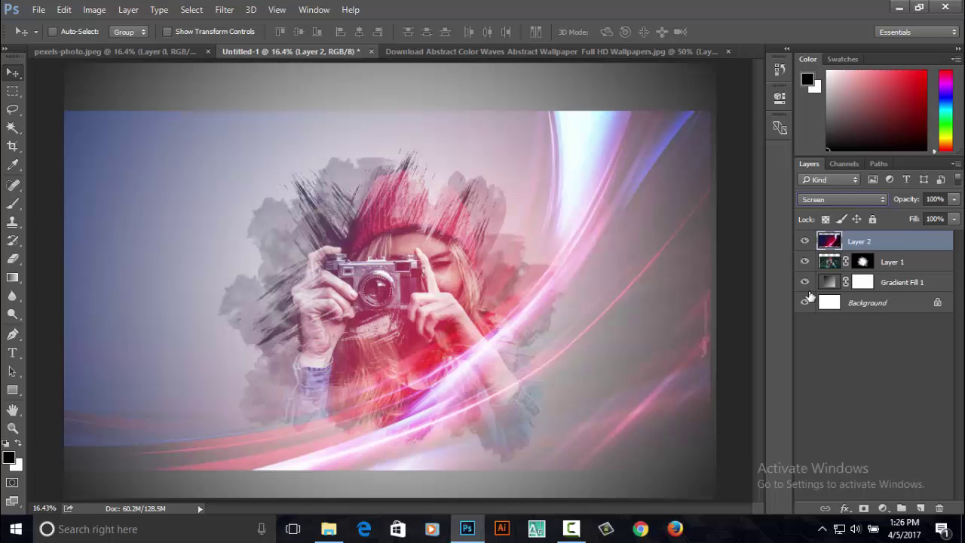
pyautogui.moveTo(613, 298)
pyautogui.mouseDown()
pyautogui.moveTo(555, 321)
pyautogui.moveTo(567, 339)
pyautogui.mouseUp()
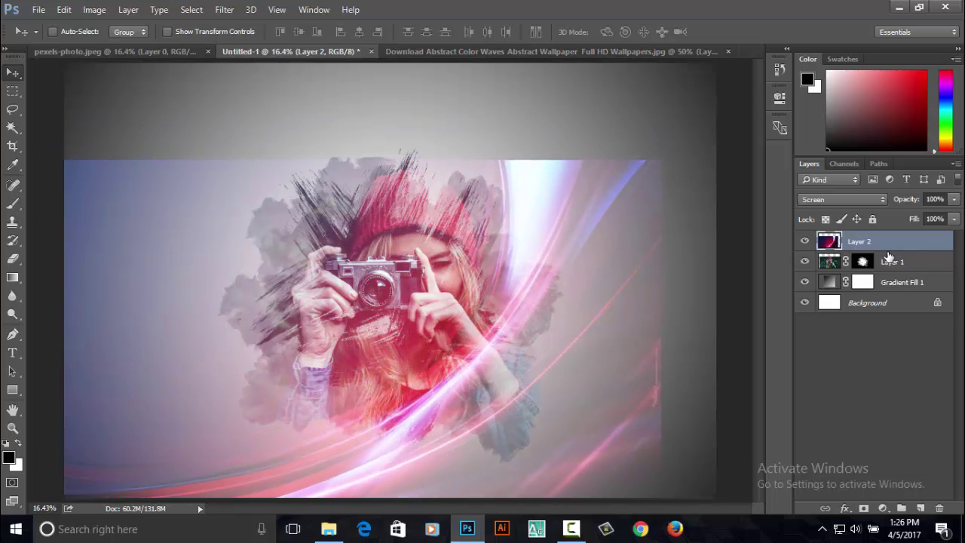
# Clip the wave layer to Layer 1 and fade it to 53% opacity.
pyautogui.press('ctrl')
pyautogui.hotkey('ctrl', 'alt', 'g')
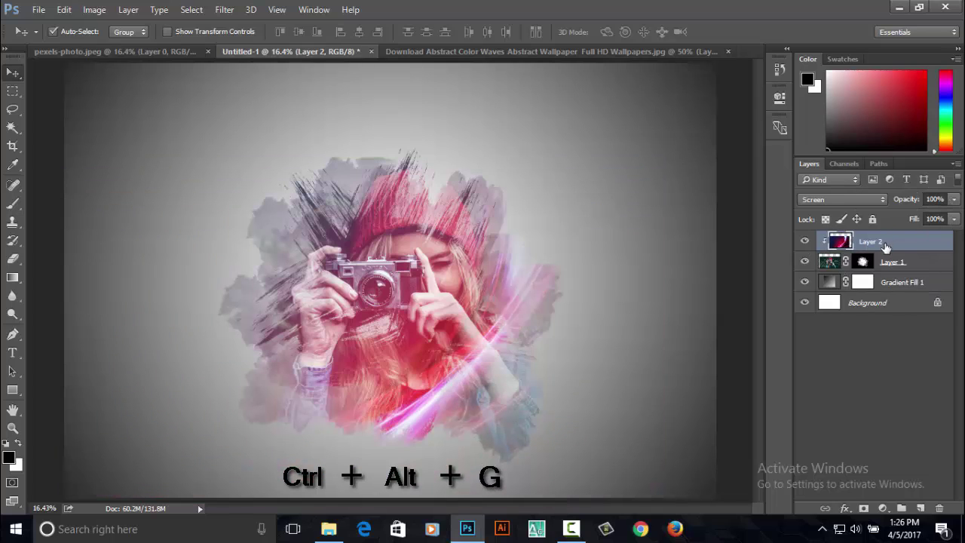
pyautogui.moveTo(486, 356); pyautogui.dragTo(507, 371)
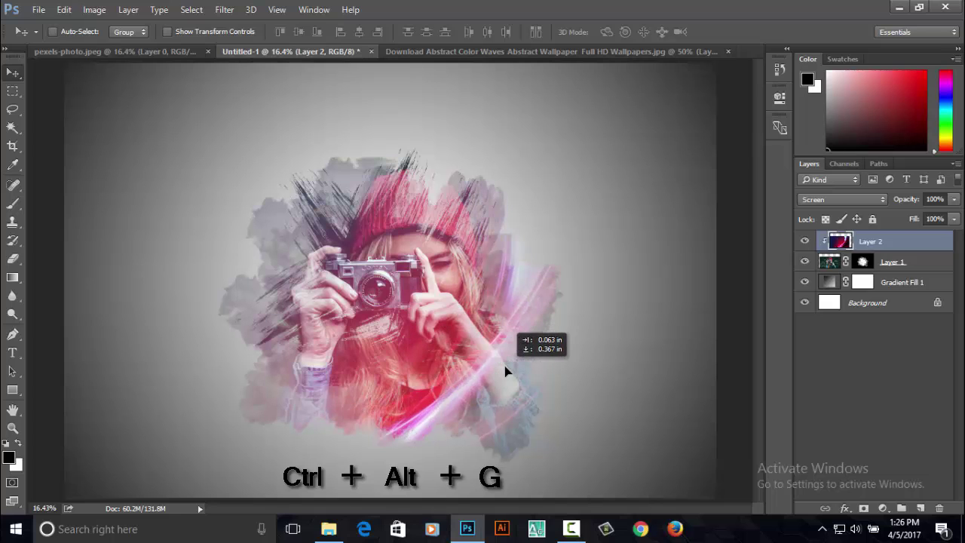
pyautogui.click(954, 199)
pyautogui.moveTo(954, 217); pyautogui.dragTo(921, 220)
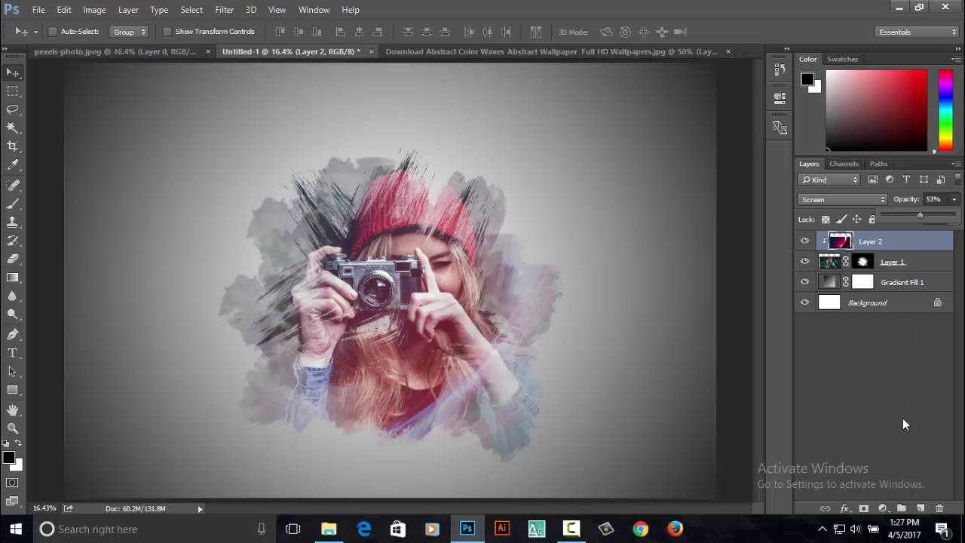
pyautogui.click(885, 508)
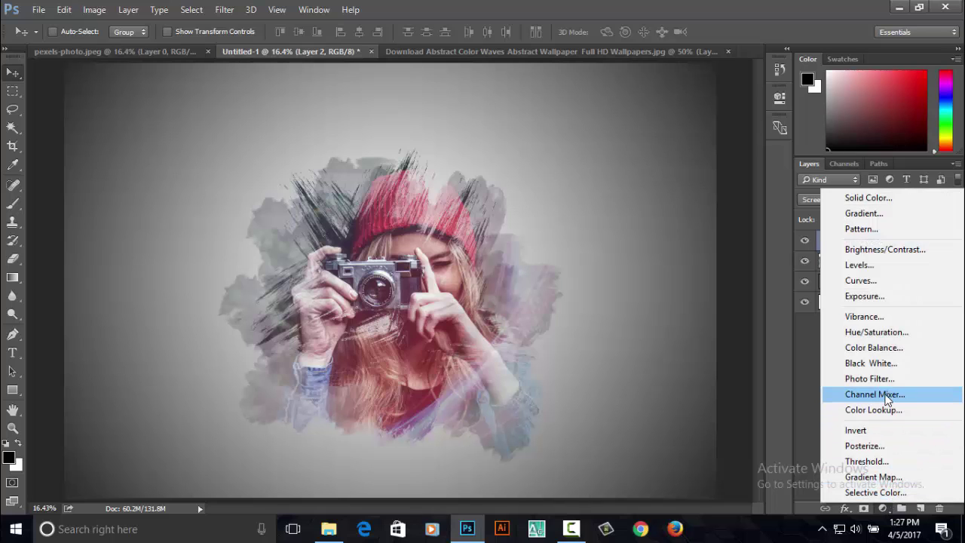
# Add a Curves 1 adjustment layer with the Blue channel curve raised slightly for a cooler cast.
pyautogui.click(888, 282)
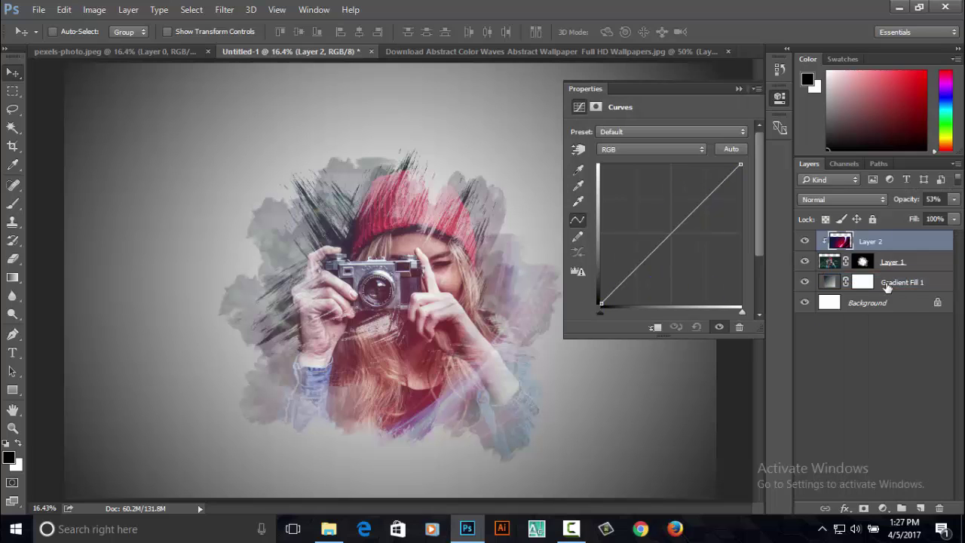
pyautogui.click(650, 152)
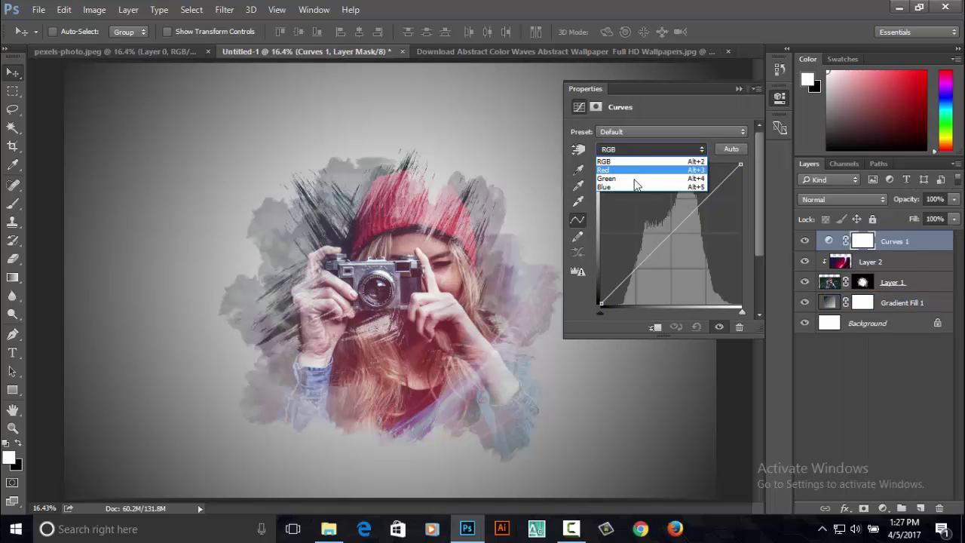
pyautogui.click(631, 183)
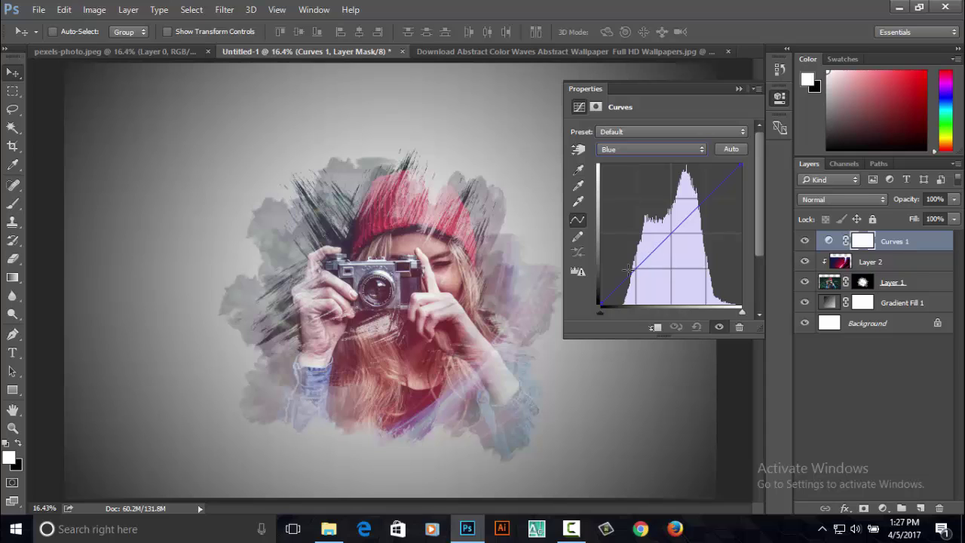
pyautogui.moveTo(627, 277); pyautogui.dragTo(626, 274)
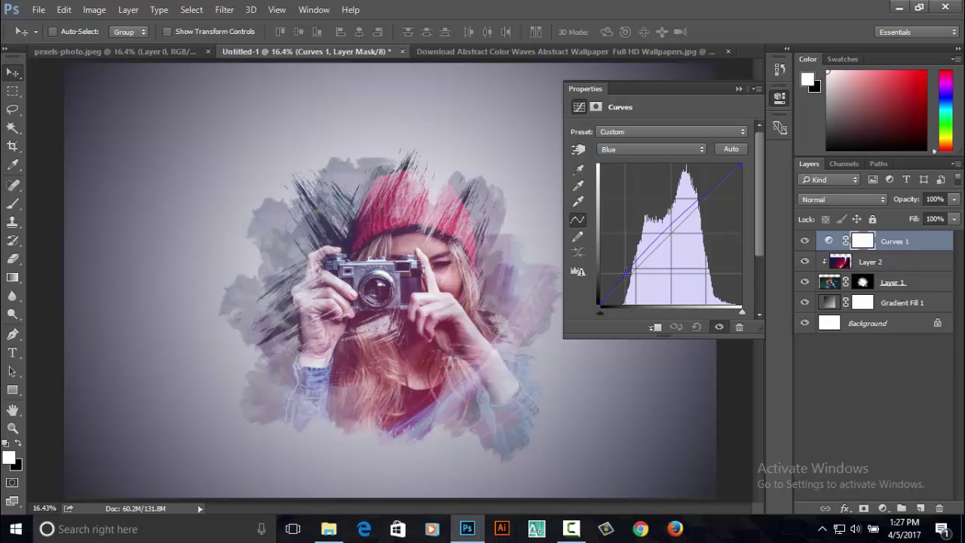
pyautogui.click(739, 89)
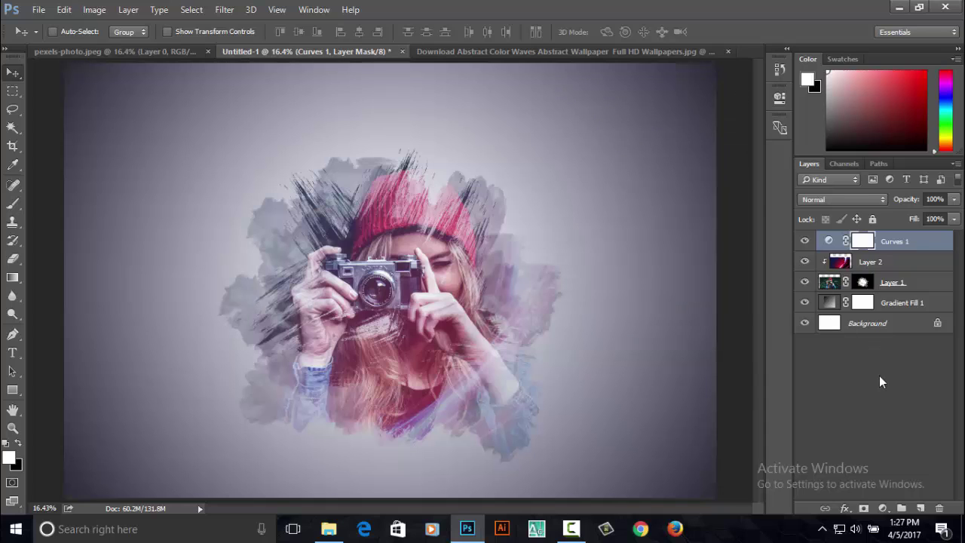
pyautogui.click(883, 508)
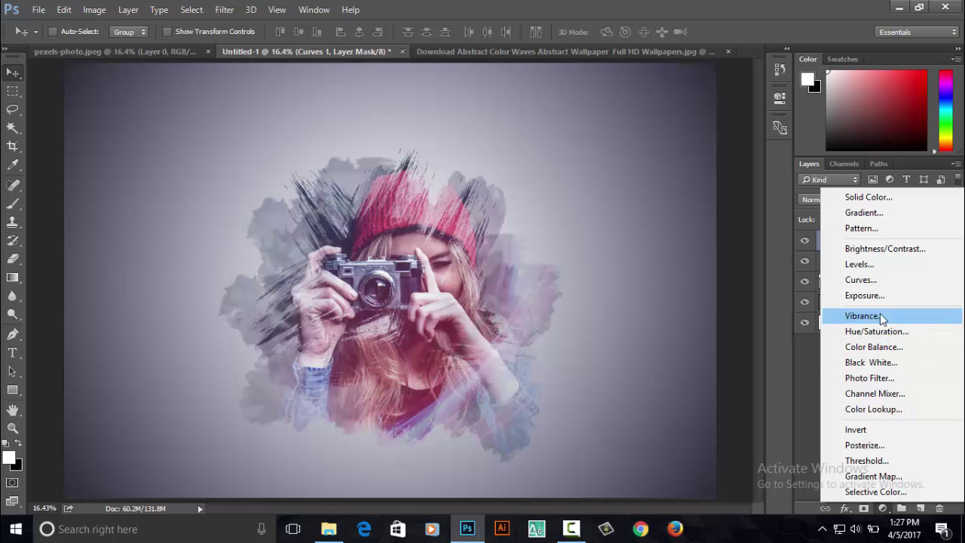
# Add a Solid Color fill layer in bright blue #0404fd (hue 240).
pyautogui.click(870, 198)
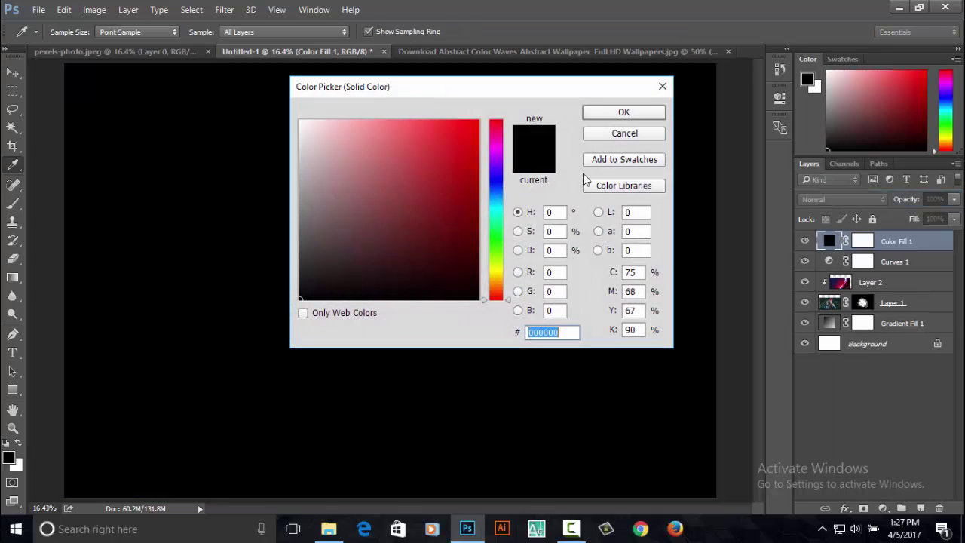
pyautogui.click(498, 181)
pyautogui.moveTo(459, 187); pyautogui.dragTo(476, 122)
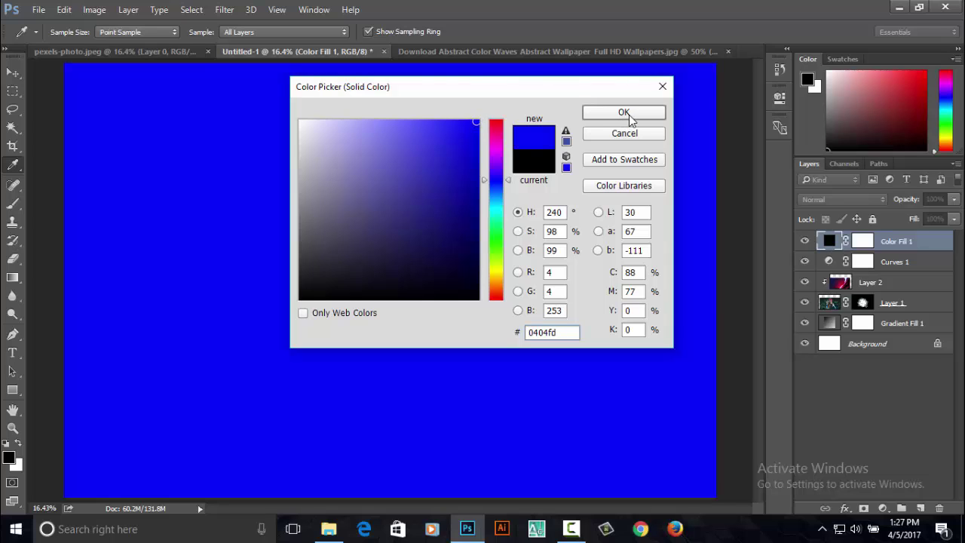
pyautogui.click(624, 112)
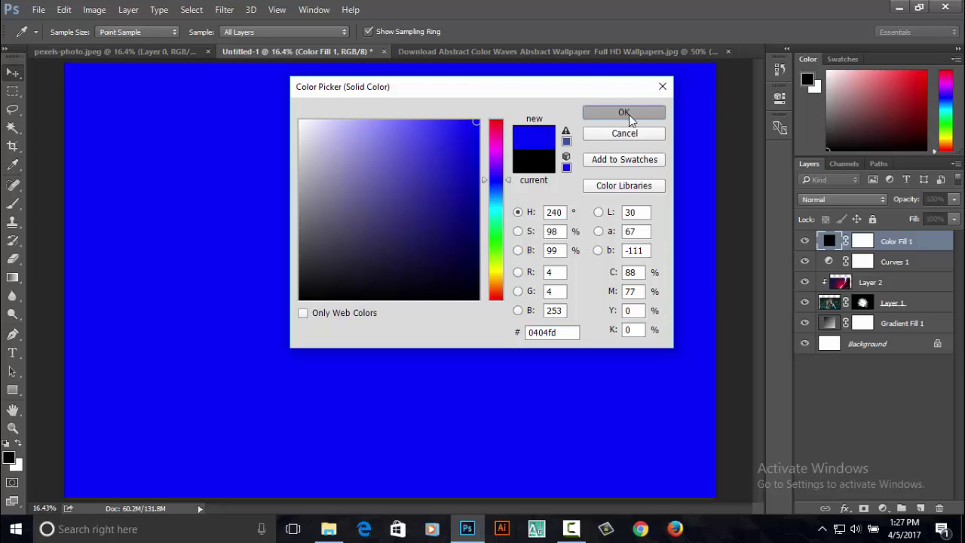
pyautogui.click(823, 194)
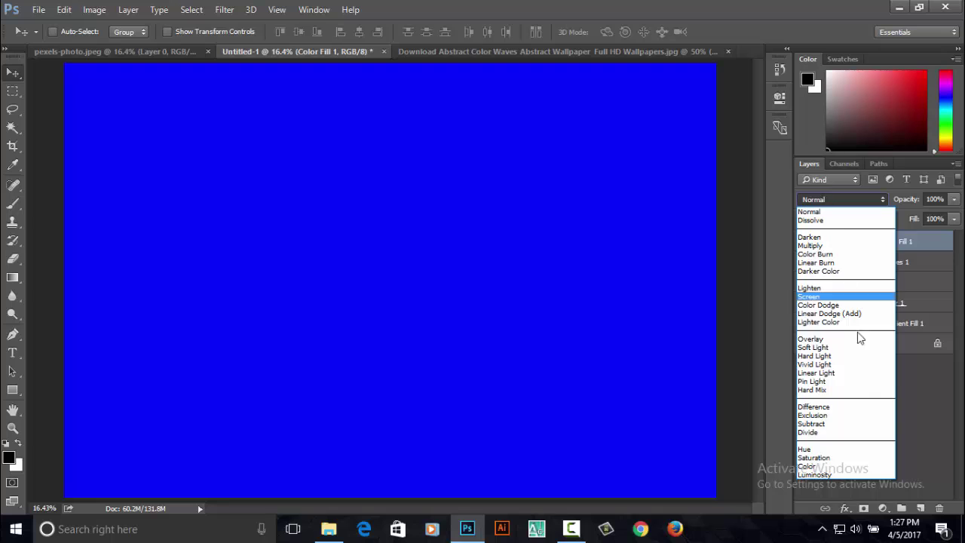
# Blend Color Fill 1 in Exclusion mode at 35% opacity, toggling its visibility to compare.
pyautogui.click(817, 415)
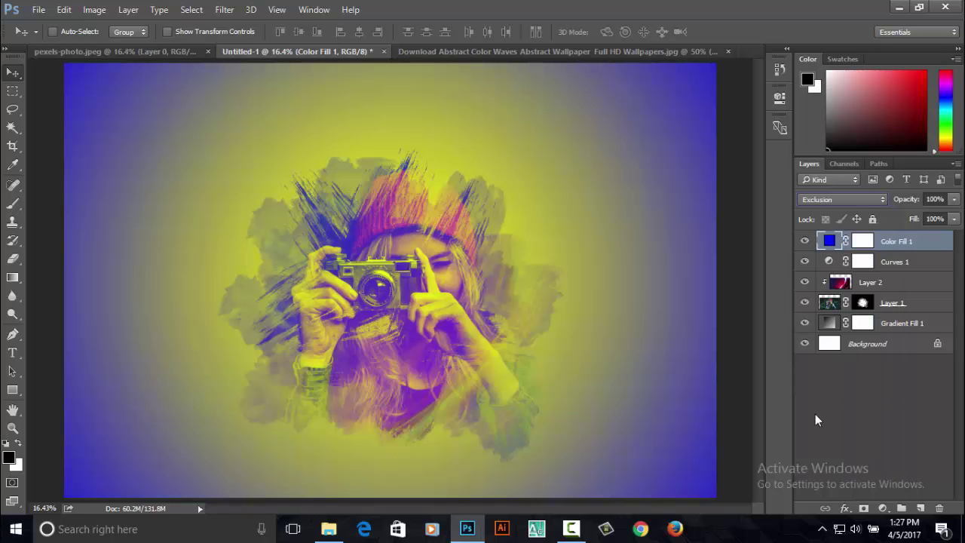
pyautogui.click(954, 199)
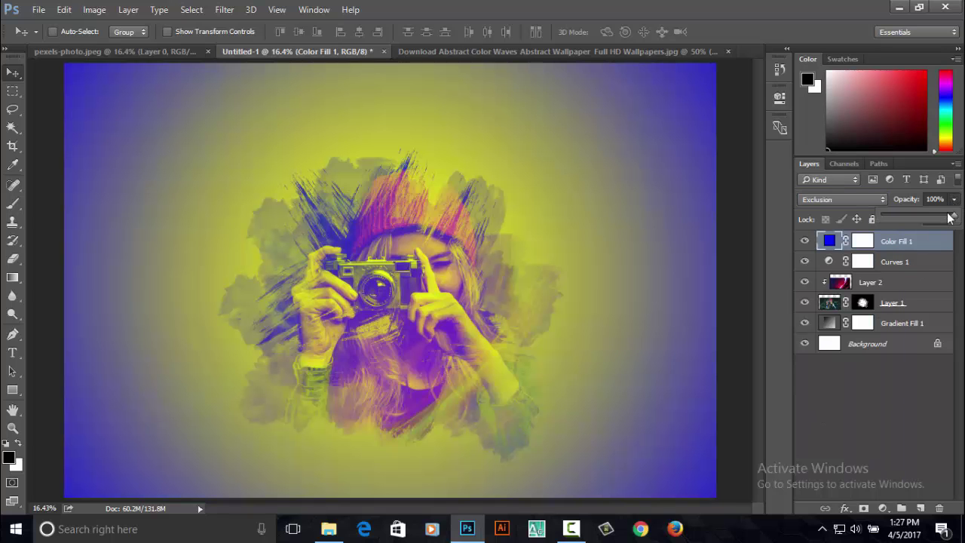
pyautogui.moveTo(954, 215); pyautogui.dragTo(926, 220)
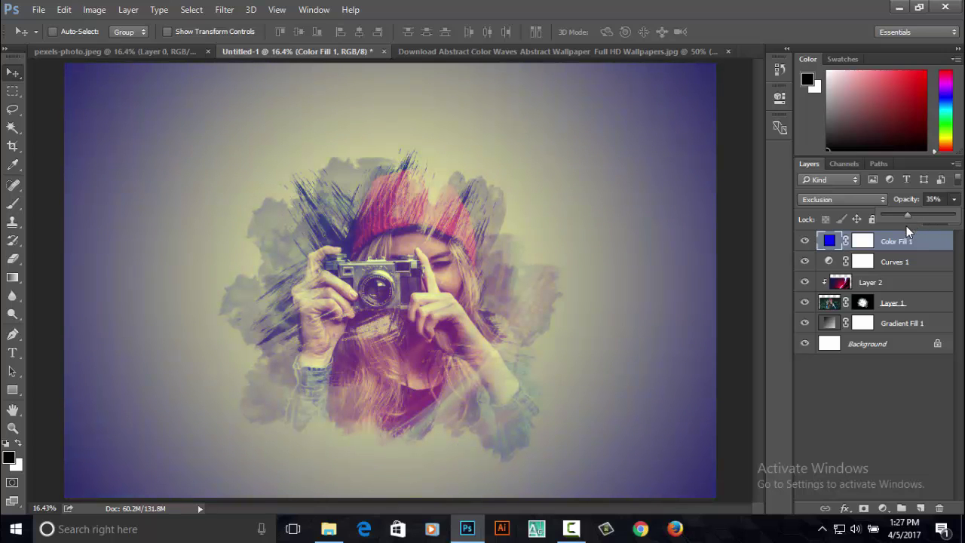
pyautogui.click(805, 241)
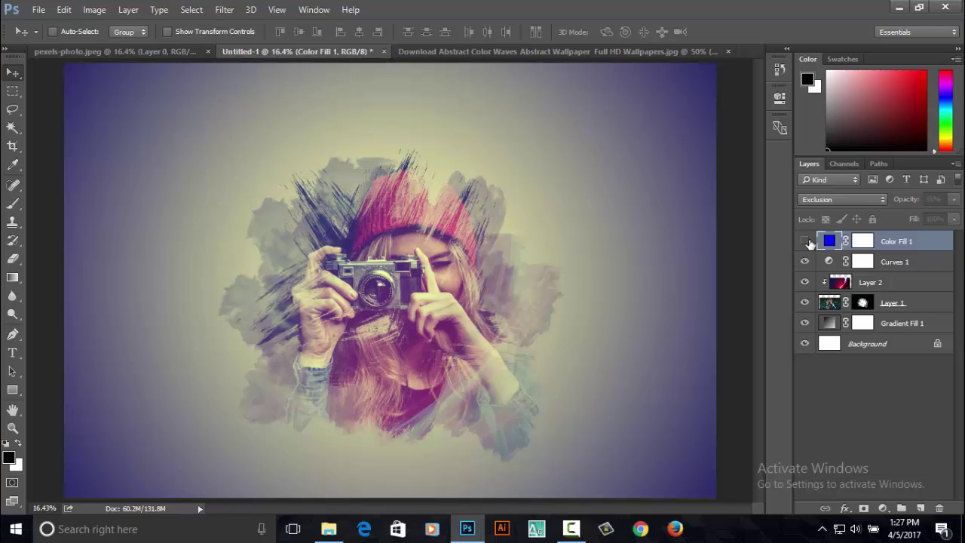
pyautogui.click(805, 241)
pyautogui.click(806, 241)
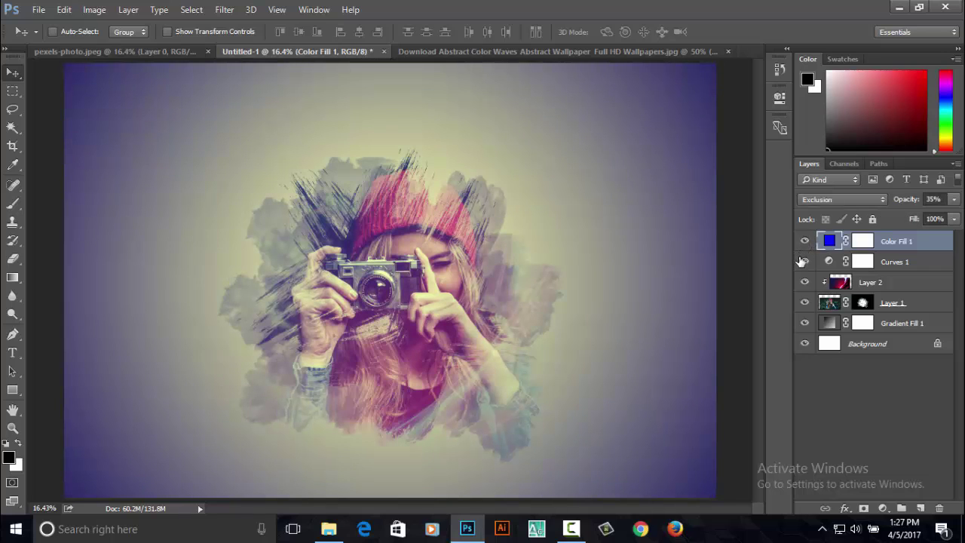